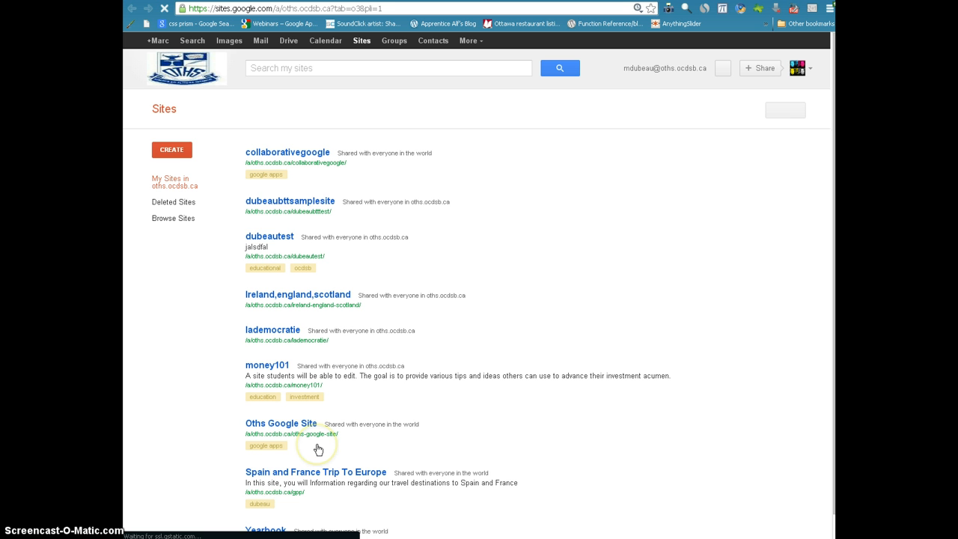
Step: Start a new site and choose the Teacher Site template from the oths.ocdsb.ca template gallery
click(172, 151)
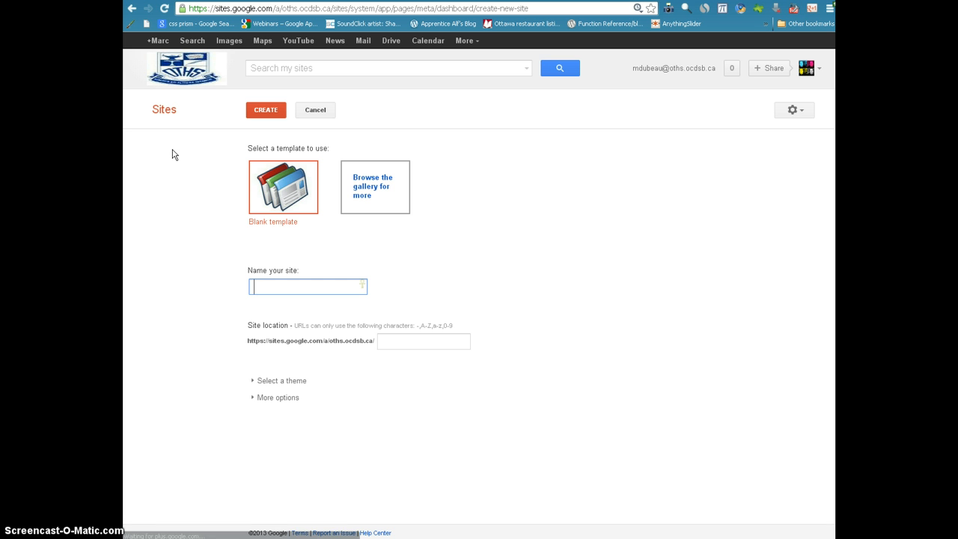
click(372, 191)
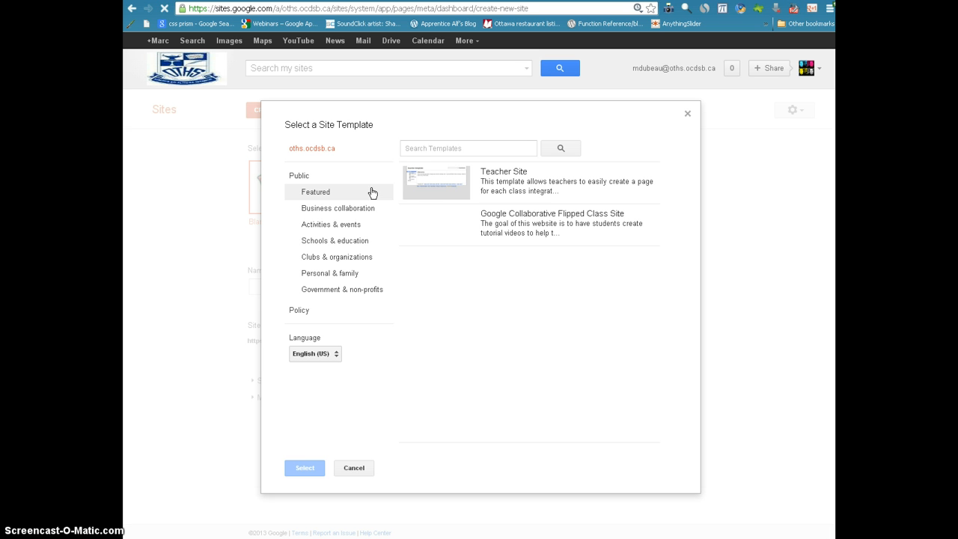
click(439, 197)
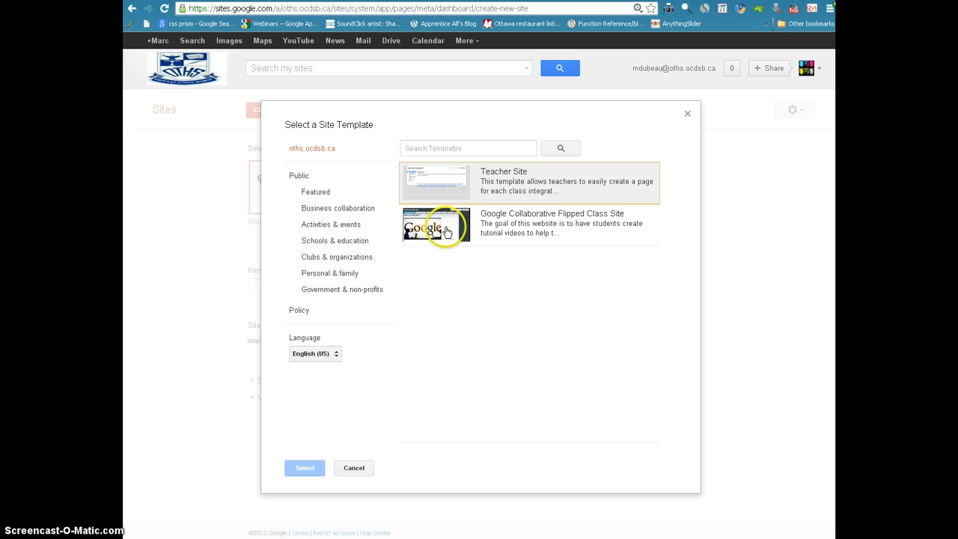
click(439, 224)
click(436, 189)
click(459, 229)
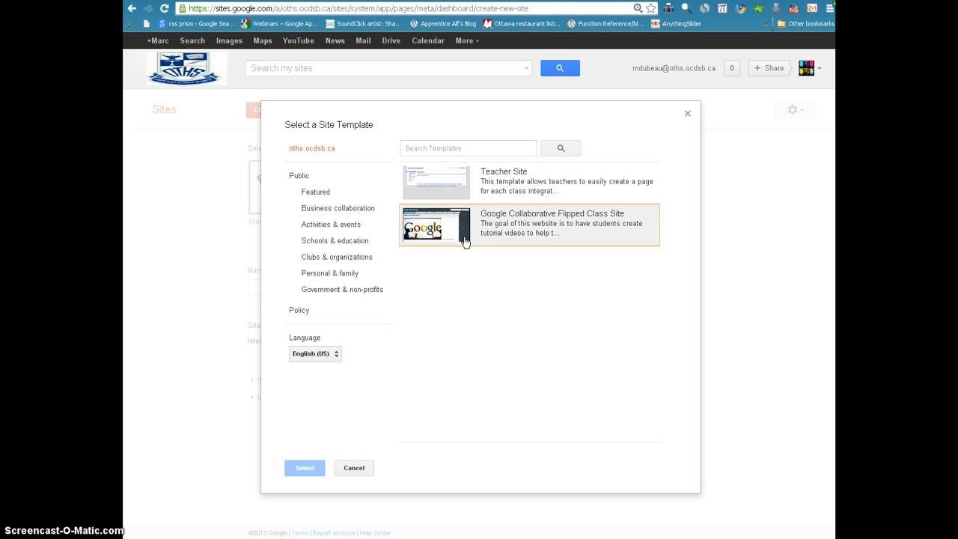
click(434, 187)
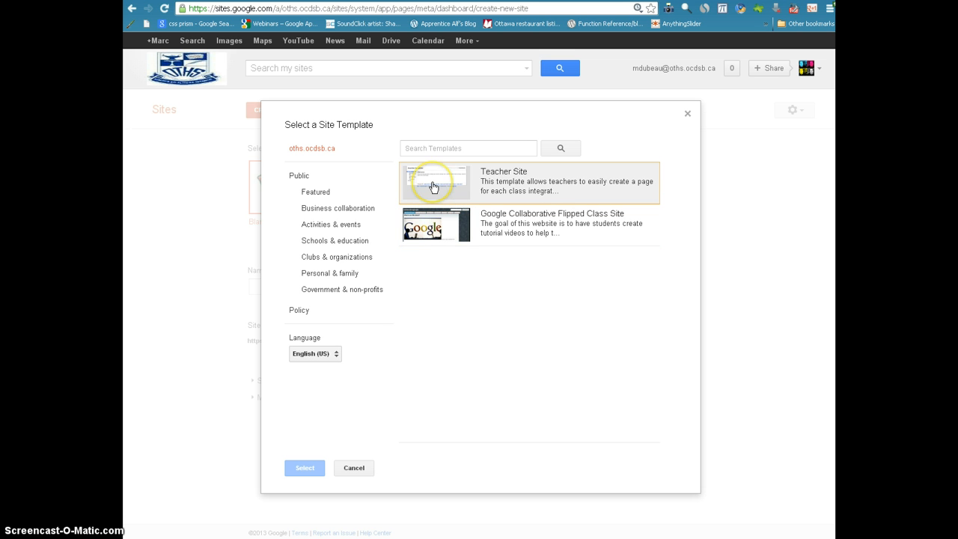
double_click(433, 187)
click(304, 449)
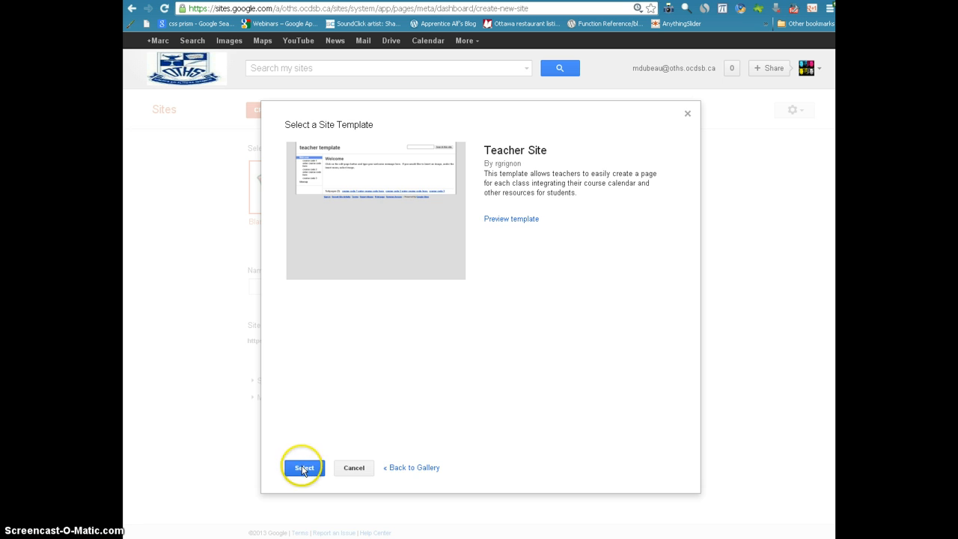
click(305, 466)
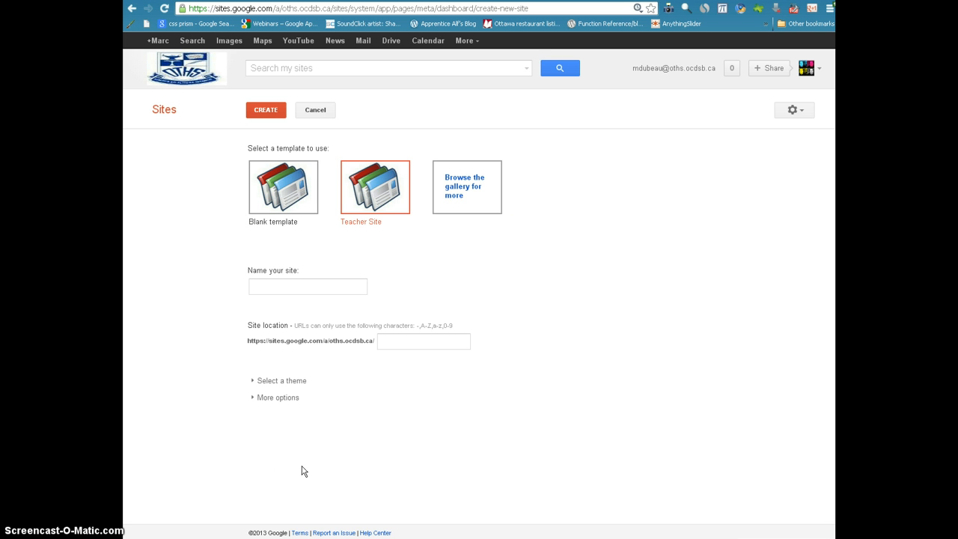
Step: Name the site "SummativeGEEK OUT" and keep summativegeek-out as its site location
click(272, 285)
text(Summative)
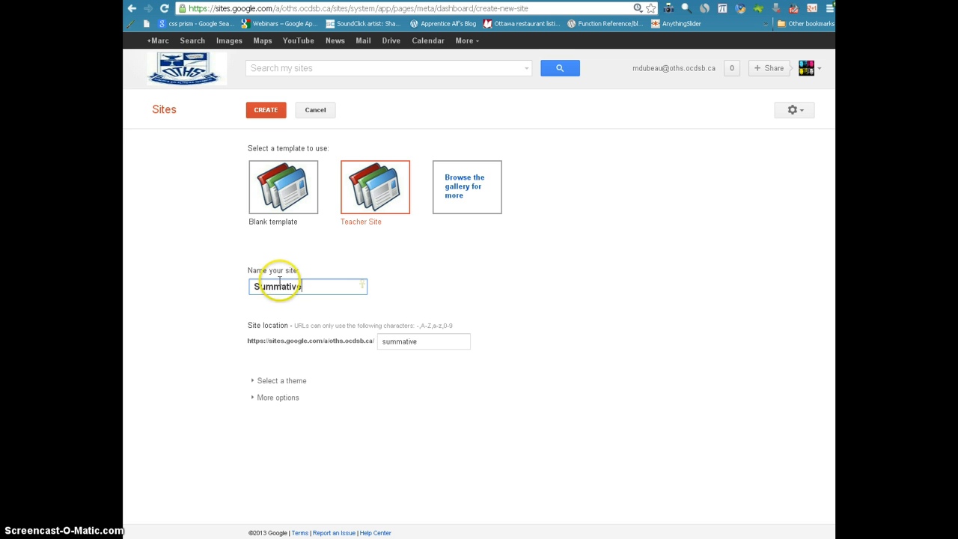
text(GEEK OUT)
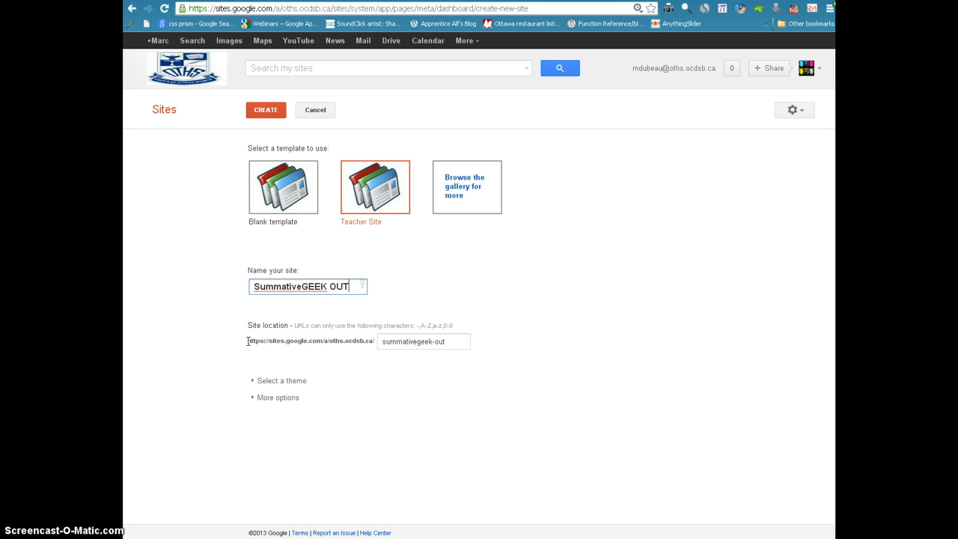
drag(248, 342, 455, 339)
click(459, 341)
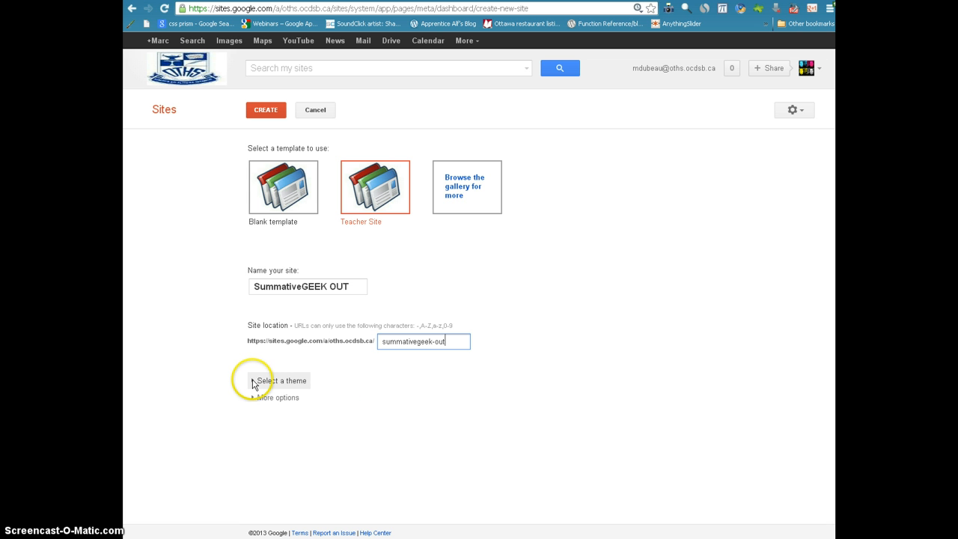
Step: Expand the theme choices and select the Solitude: Cherry theme for the site
click(253, 381)
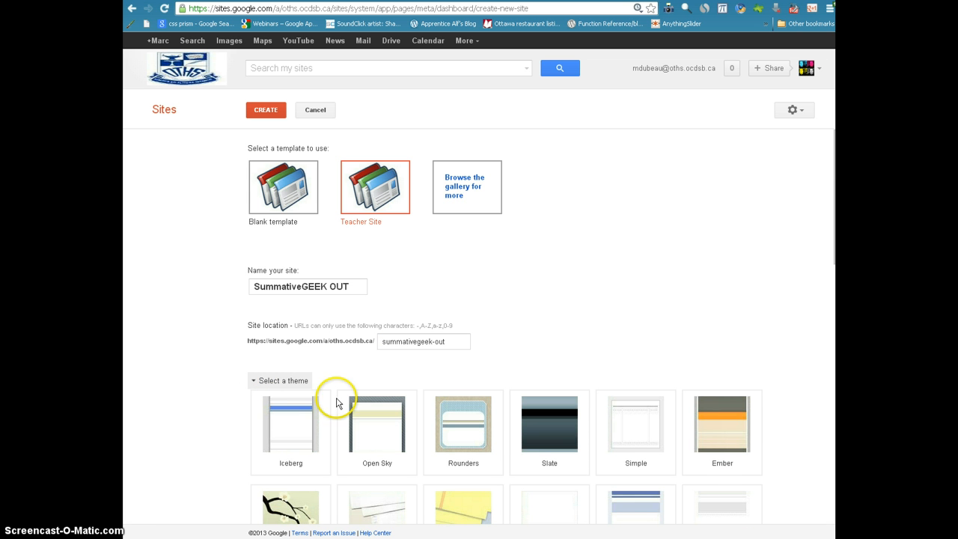
scroll(539, 353, down, 3)
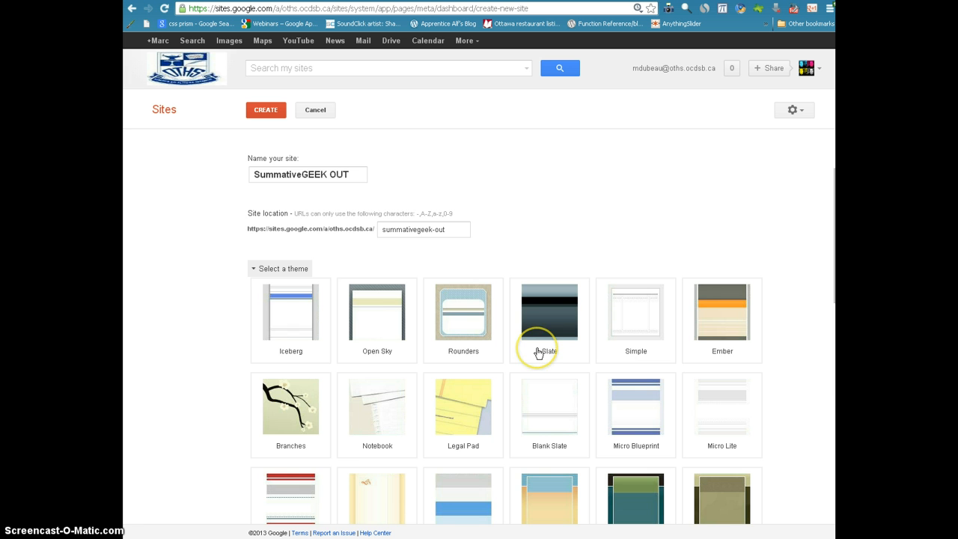
scroll(539, 352, down, 6)
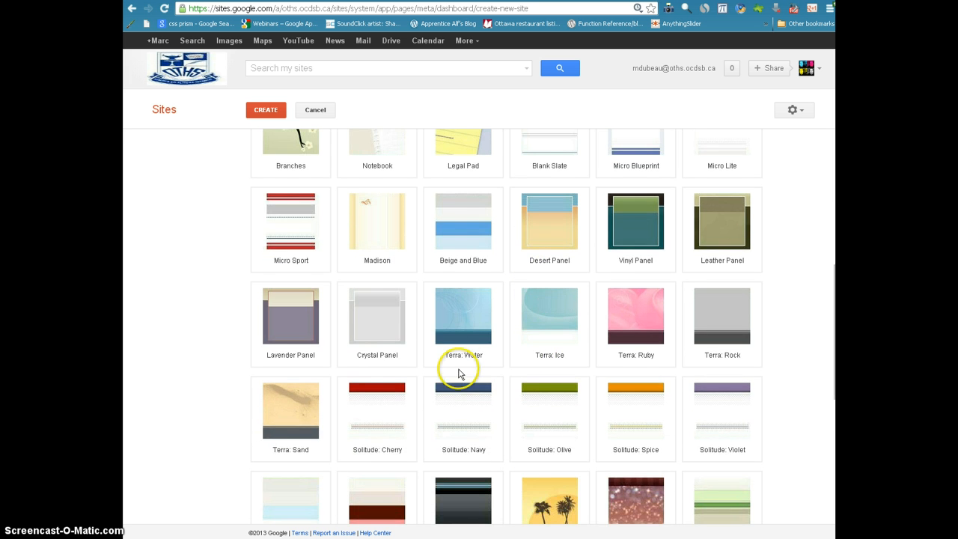
click(361, 397)
scroll(450, 387, down, 6)
scroll(451, 387, down, 2)
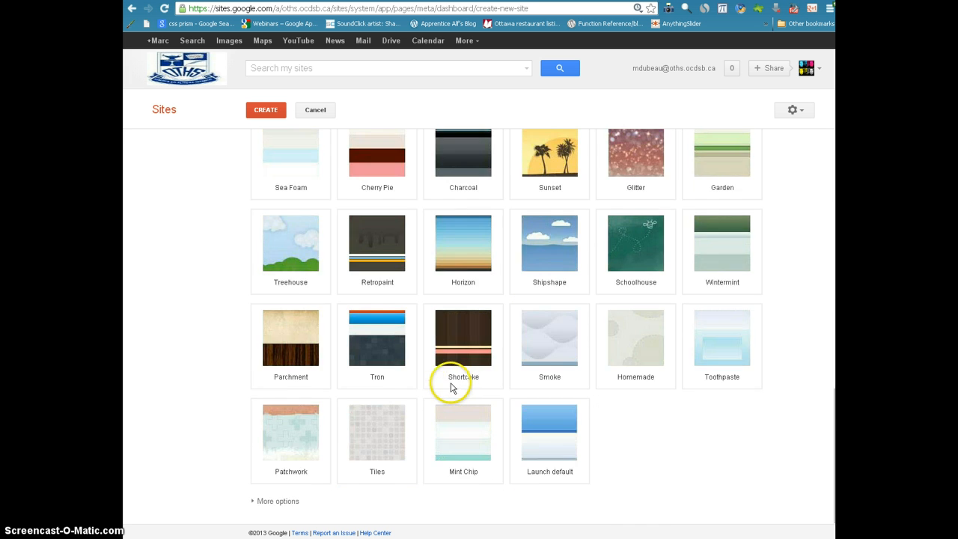
Step: Expand the additional site options, leave categories and description blank, and create the site with the Solitude: Cherry theme
click(255, 503)
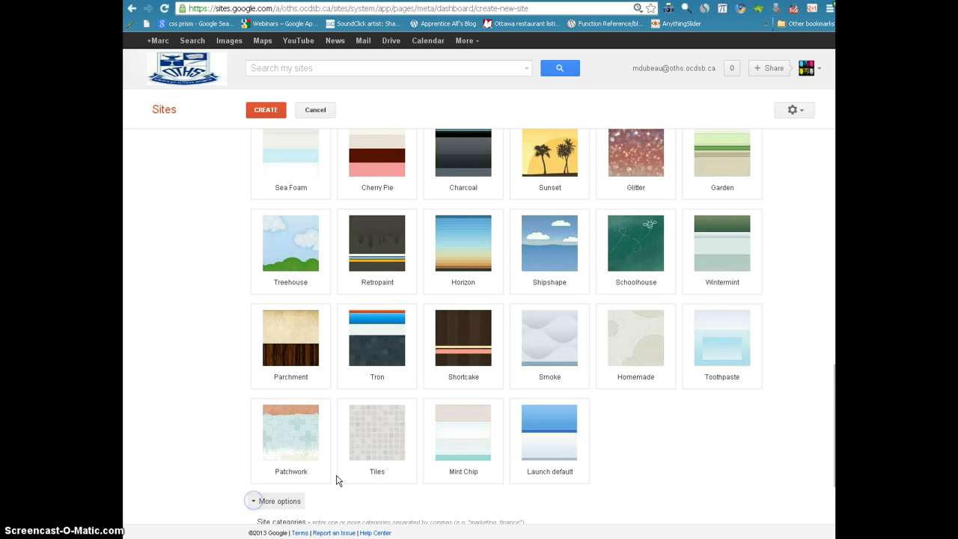
scroll(359, 475, down, 3)
click(321, 429)
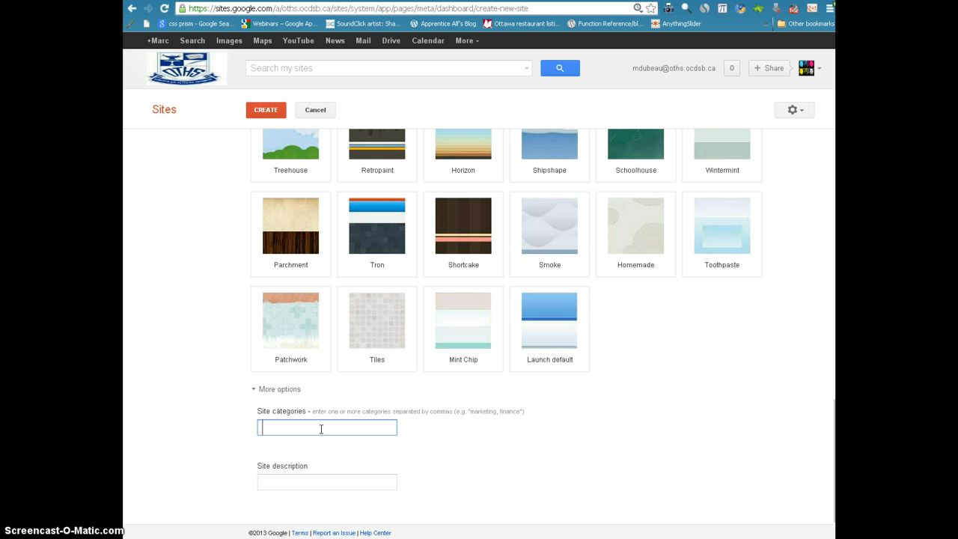
scroll(321, 429, up, 15)
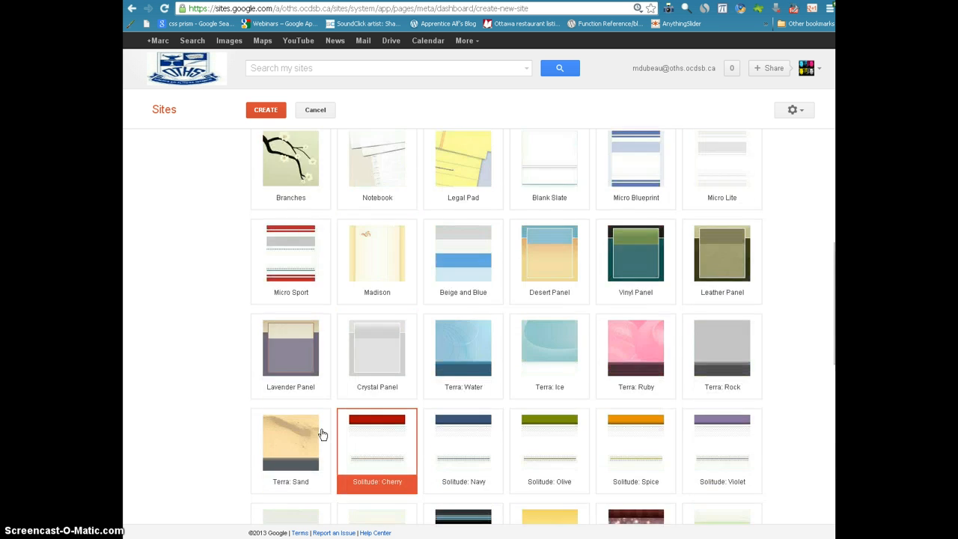
scroll(322, 435, up, 1)
scroll(375, 427, down, 5)
click(404, 420)
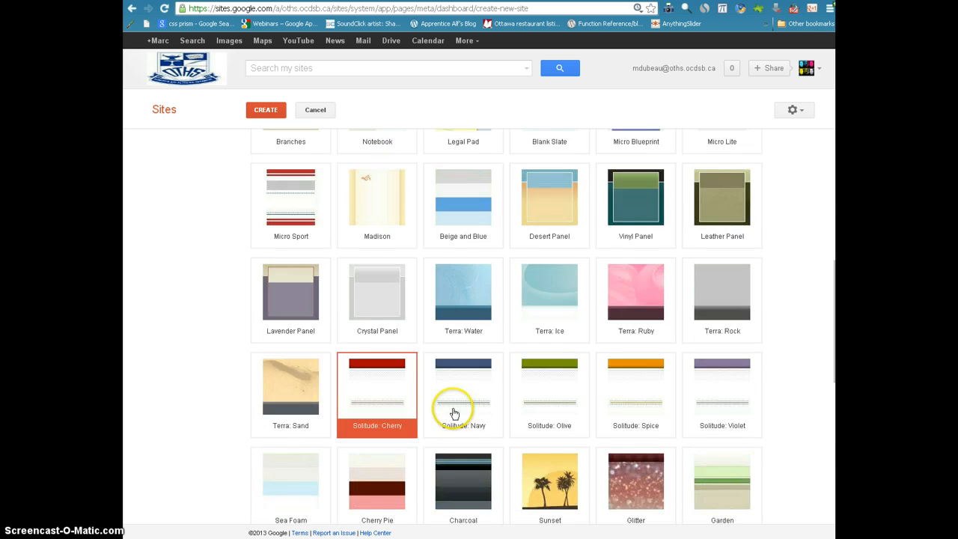
click(263, 120)
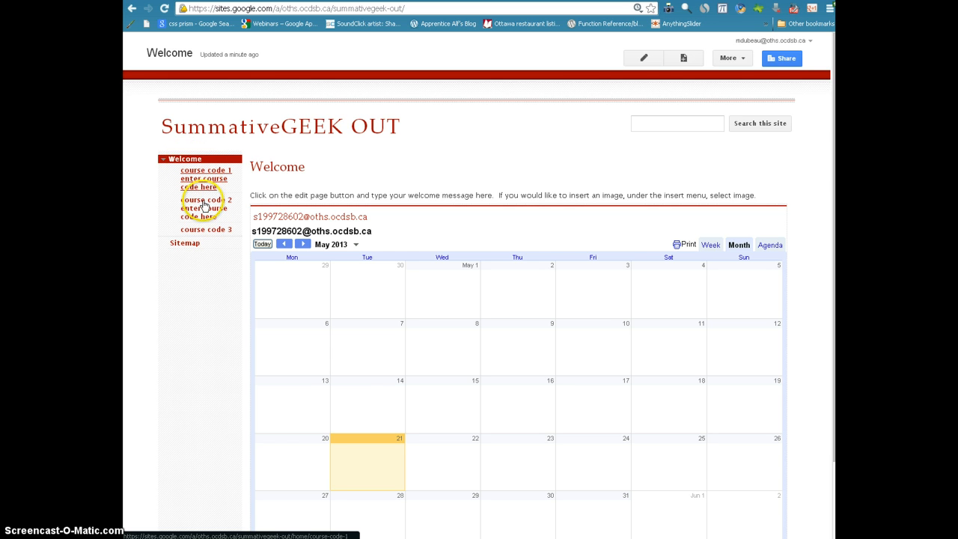
Step: Open the Welcome page for editing and change its title to "Geek OUT"
click(189, 250)
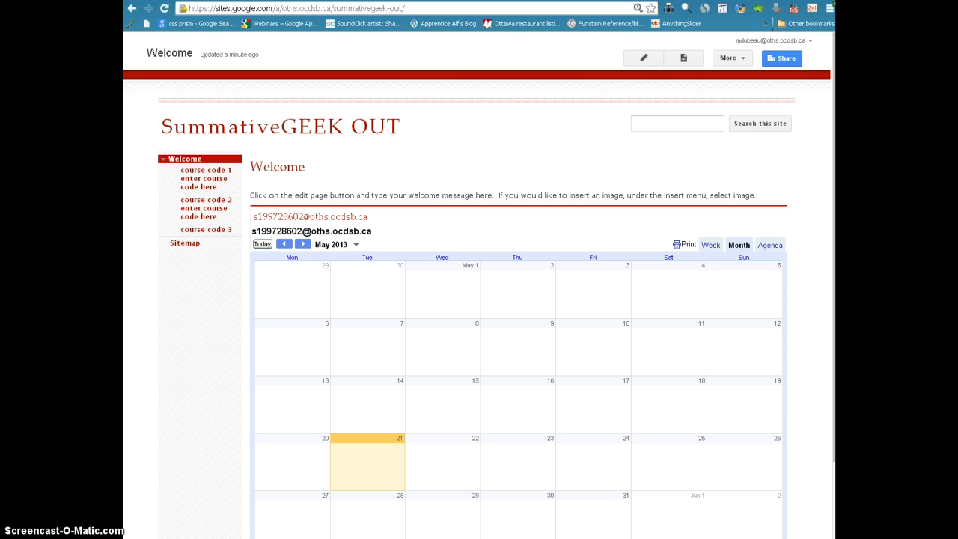
click(641, 64)
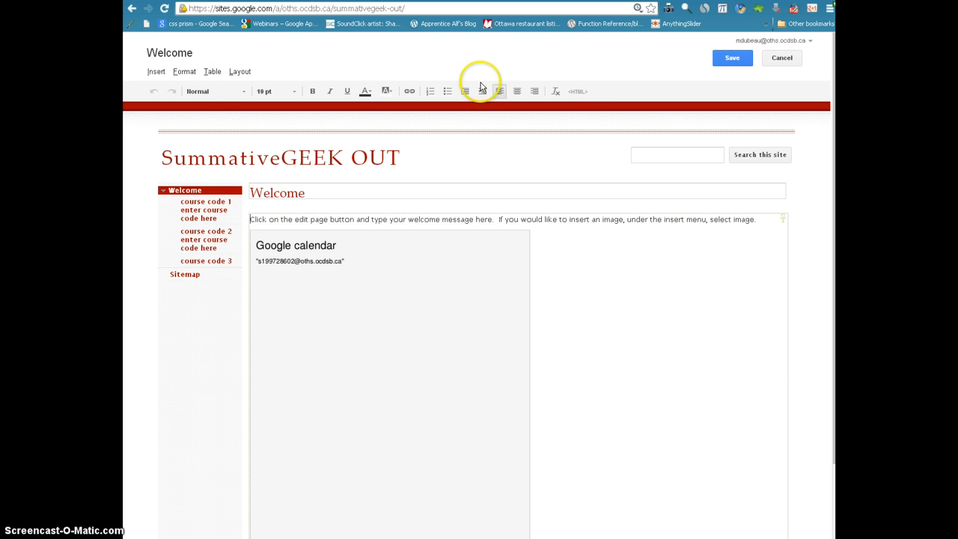
click(310, 192)
drag(323, 193, 250, 187)
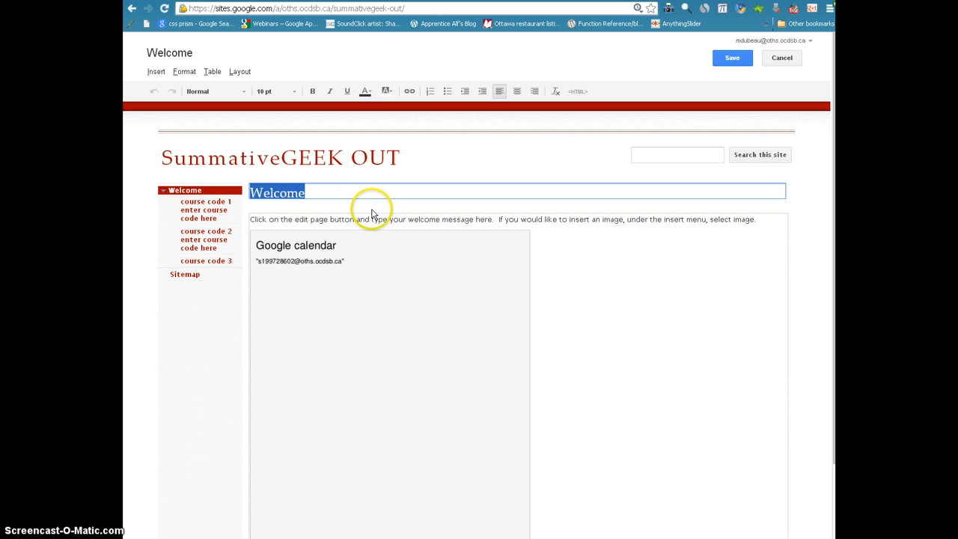
text(Geek OUT)
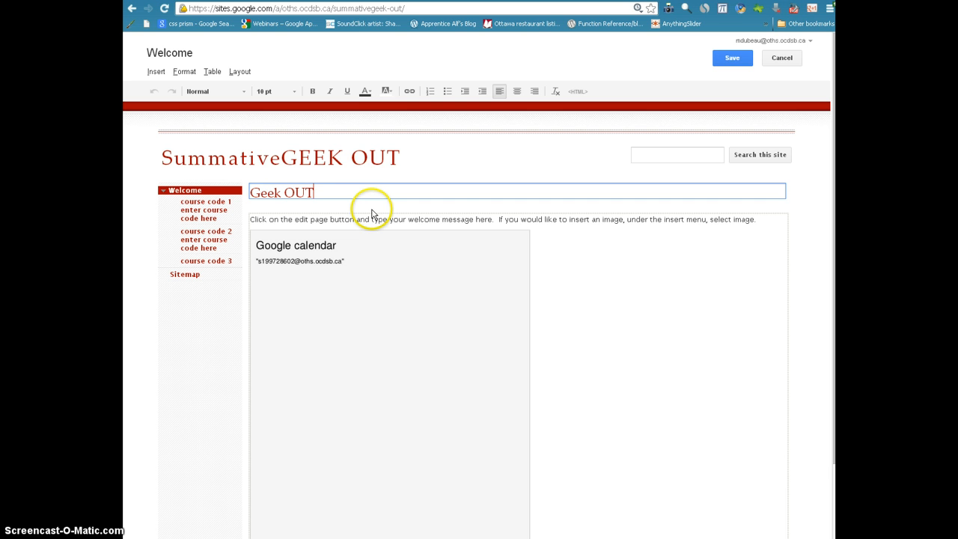
Step: Remove the Google calendar gadget from the body of the page
click(304, 222)
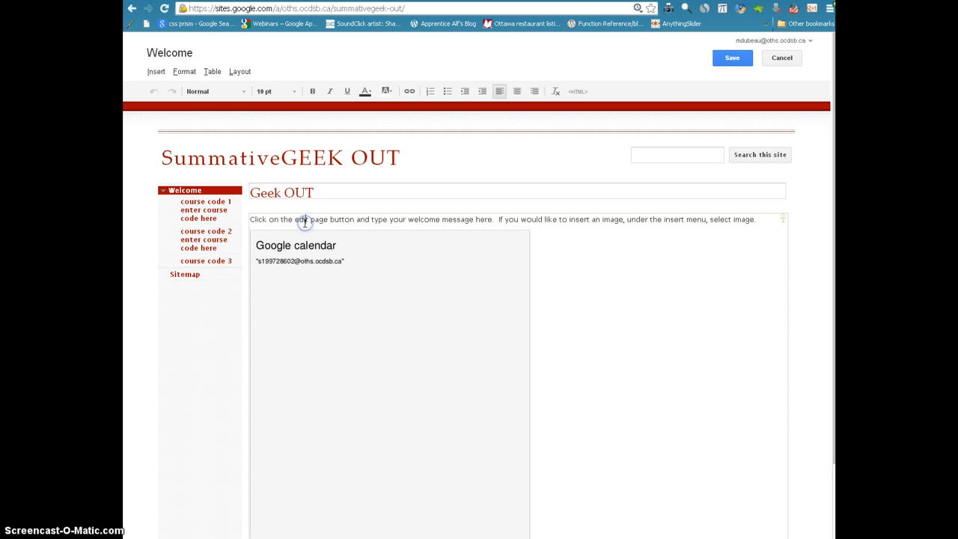
click(399, 250)
click(394, 213)
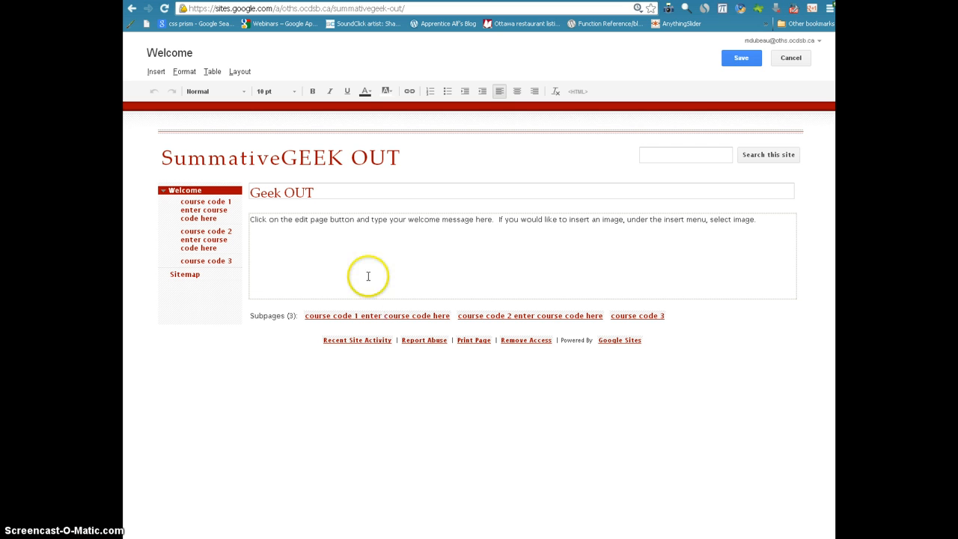
Step: Replace the placeholder paragraph in the page body with "Welcome to my Geek out Tutorial!"
click(296, 229)
click(254, 219)
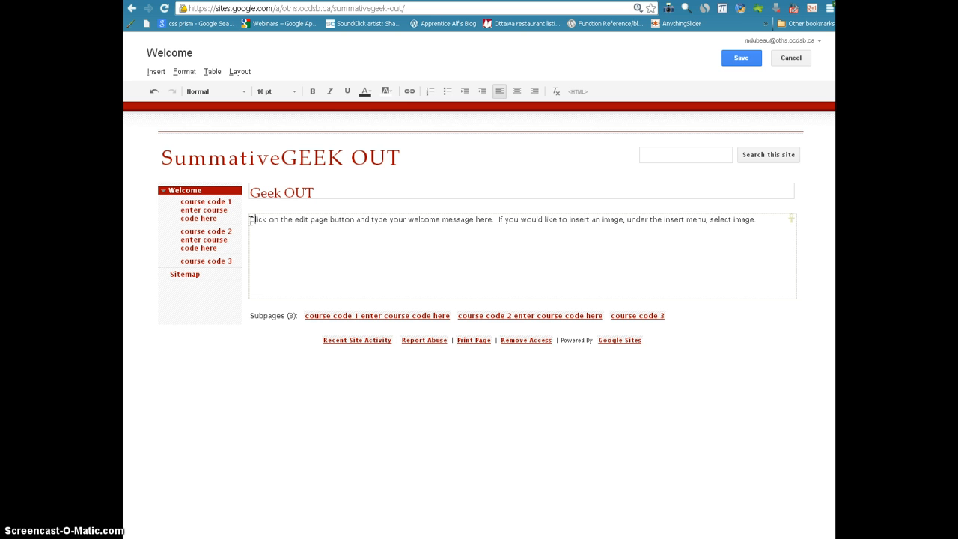
click(257, 219)
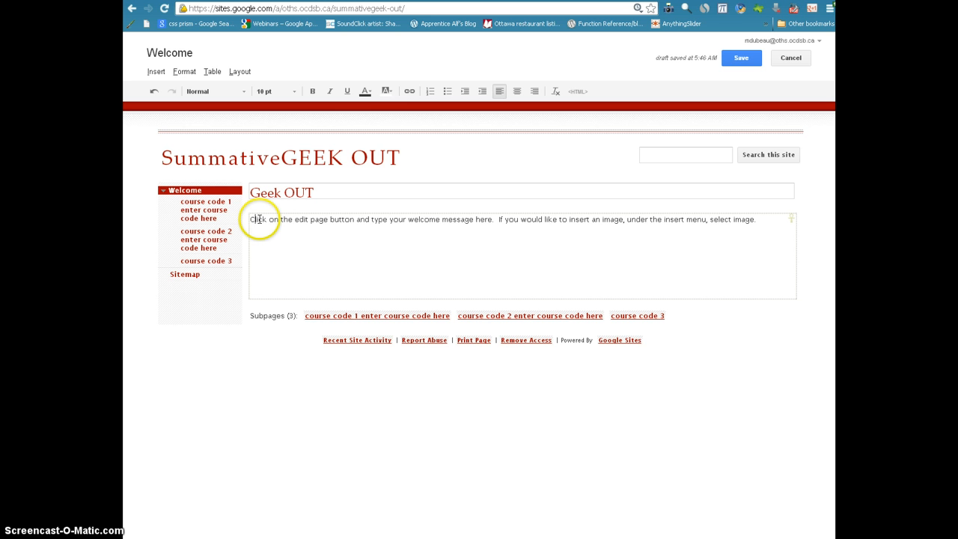
drag(255, 219, 764, 220)
key(BackSpace)
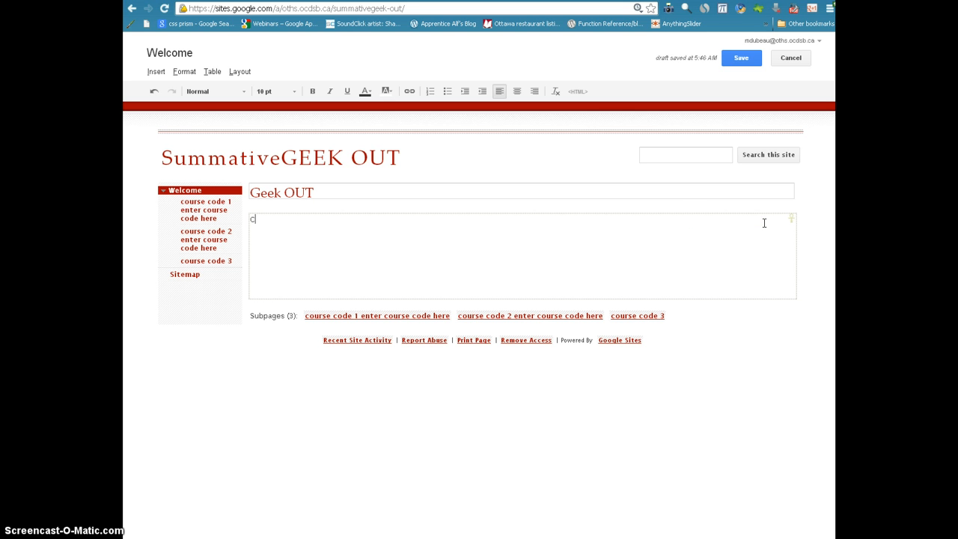
text(Welecom)
key(BackSpace)
key(BackSpace)
key(BackSpace)
key(BackSpace)
text(come to my Geek out Tutorial!)
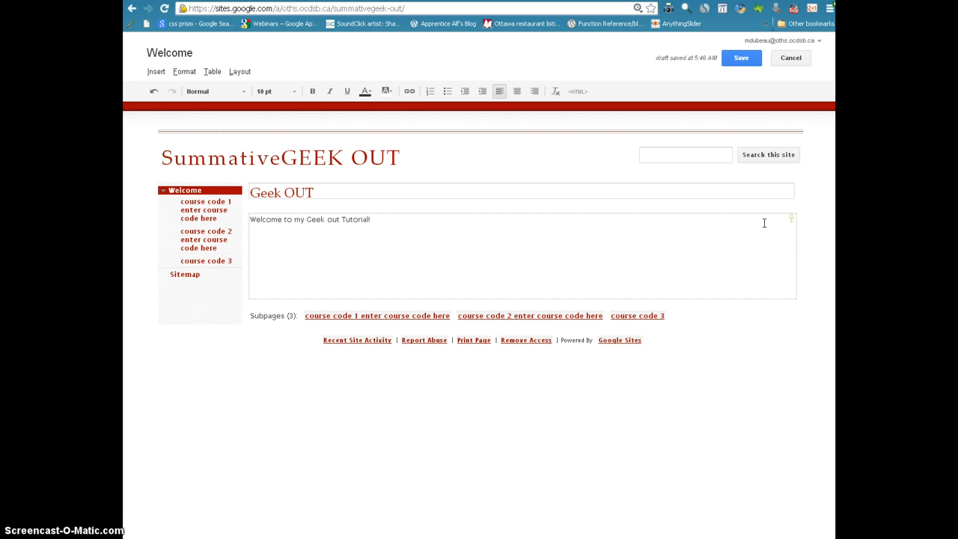
Step: Add the text "Welcome video?" and "intro" beneath the welcome message in the page body
click(160, 74)
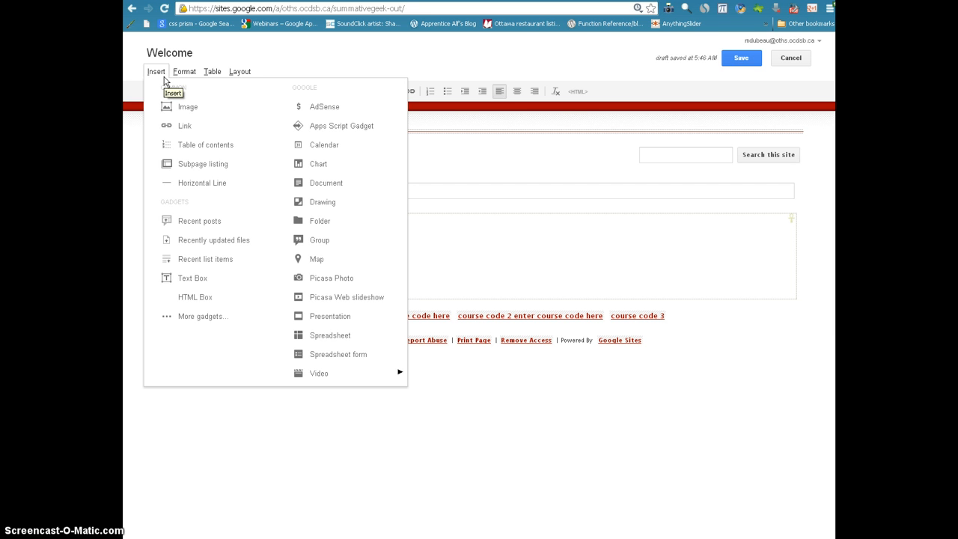
click(427, 229)
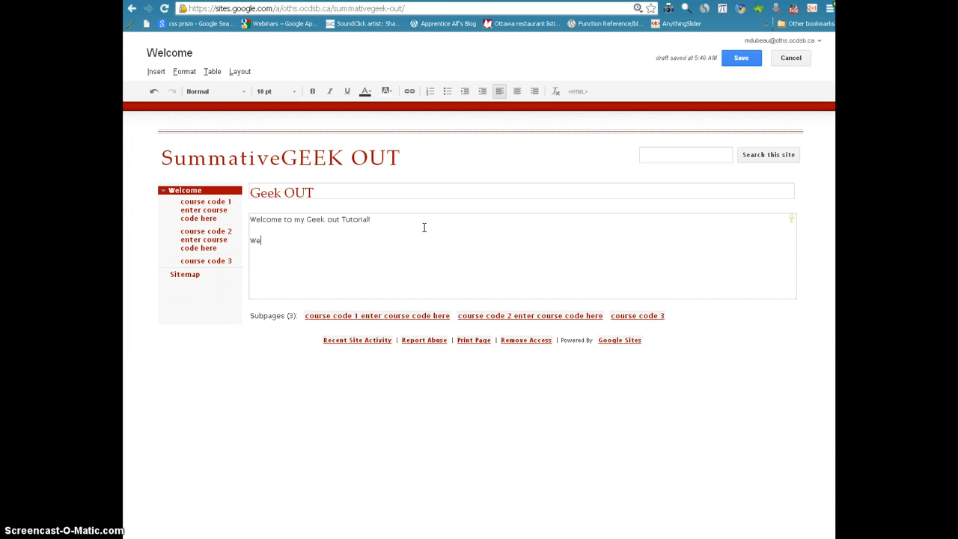
text(Welcome video?)
text(intro)
Step: Open the gallery of additional gadgets for the page and browse the featured gadgets down to the end of the list
click(153, 71)
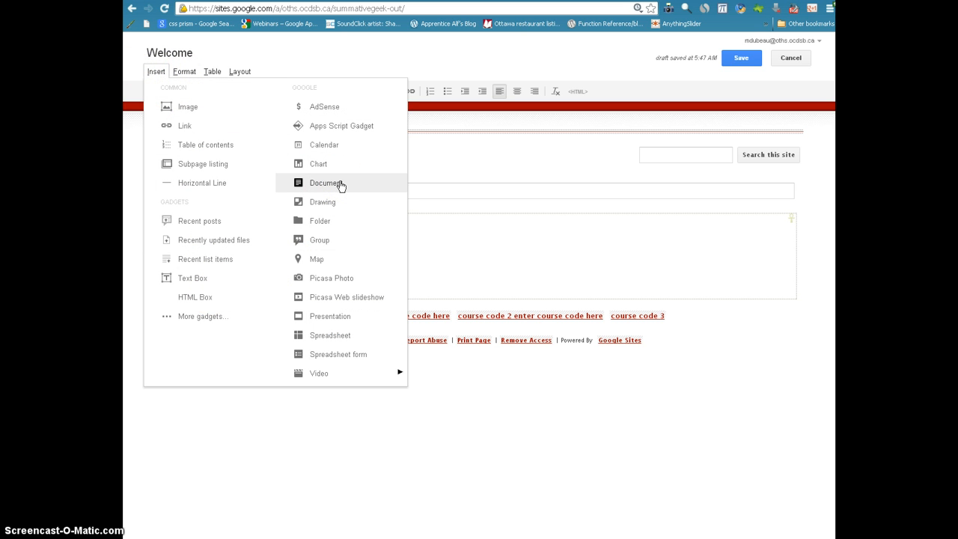
click(332, 336)
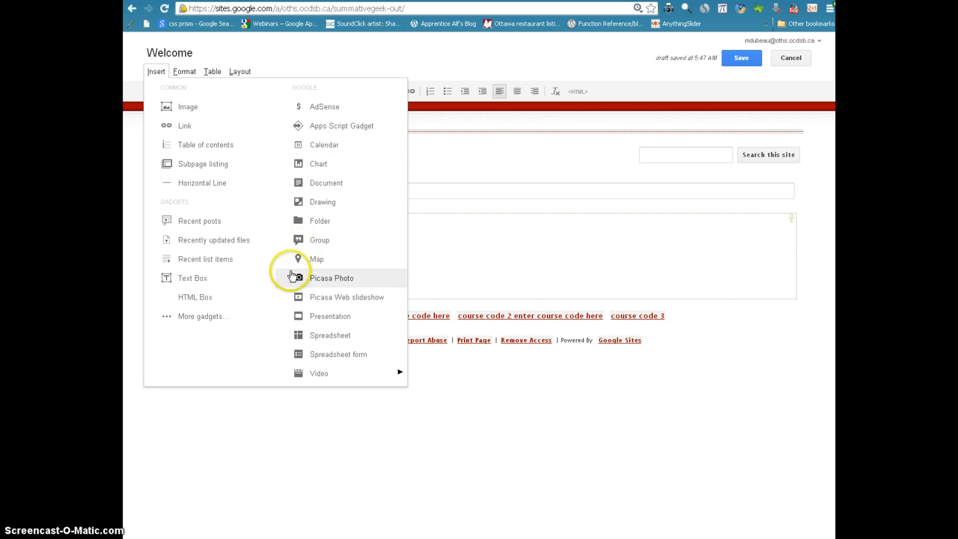
click(186, 317)
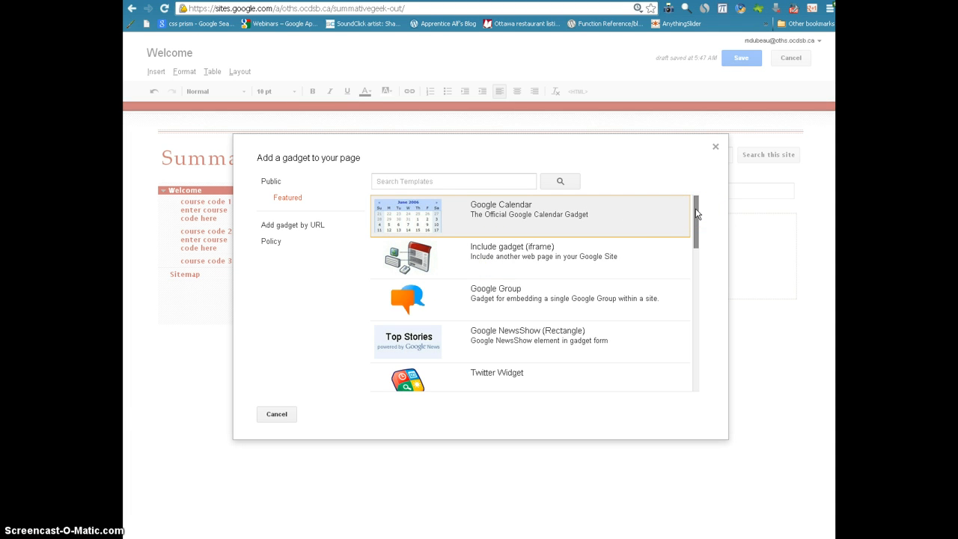
drag(695, 208, 698, 378)
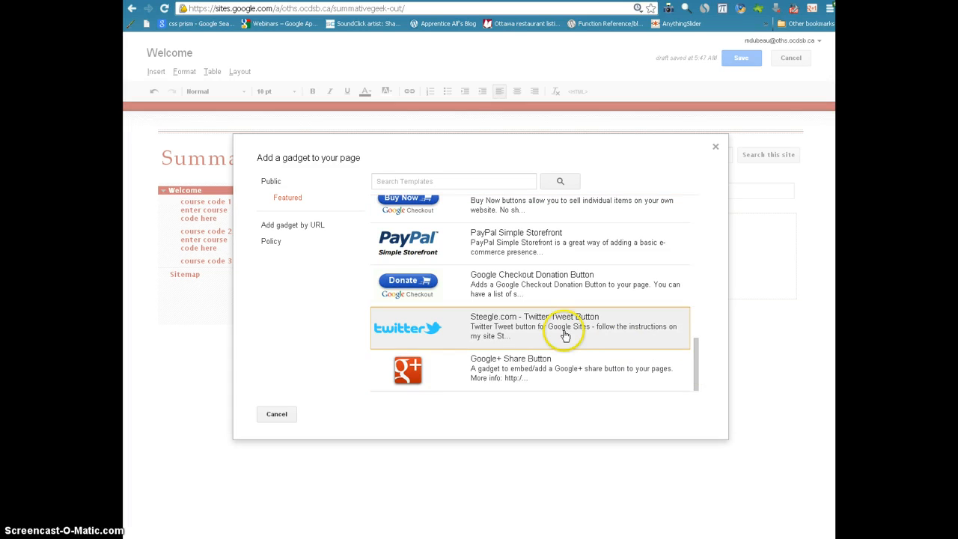
Step: Close the gadget gallery without adding a gadget and save the welcome page
drag(695, 367, 688, 212)
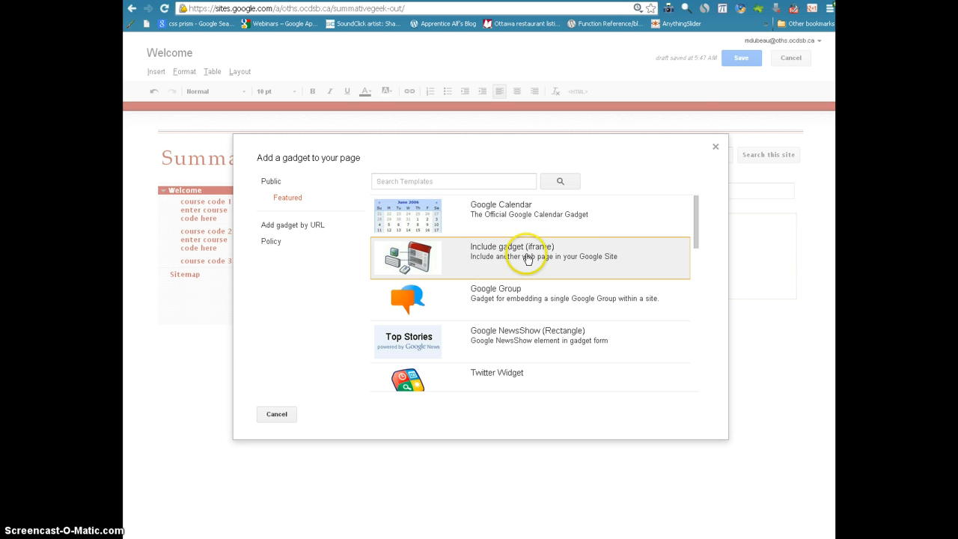
click(716, 146)
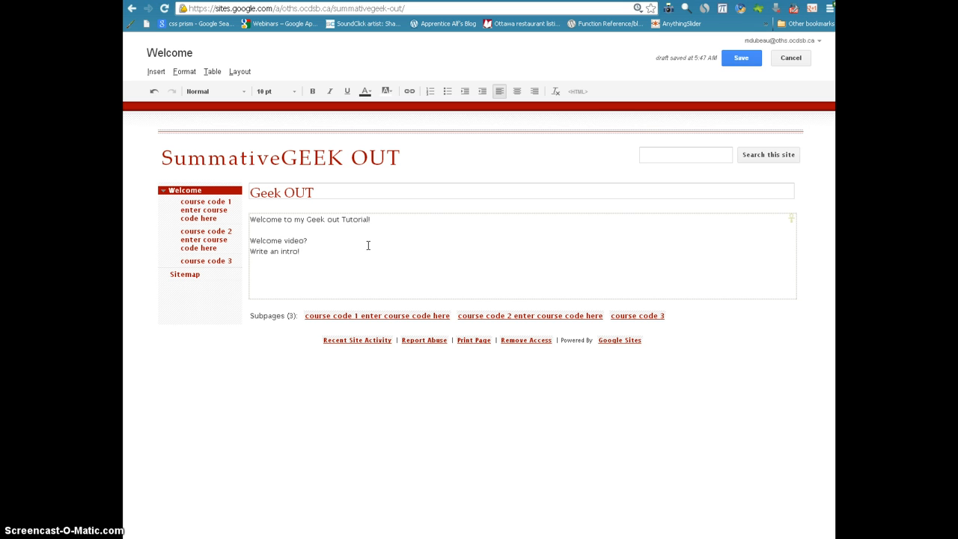
click(753, 59)
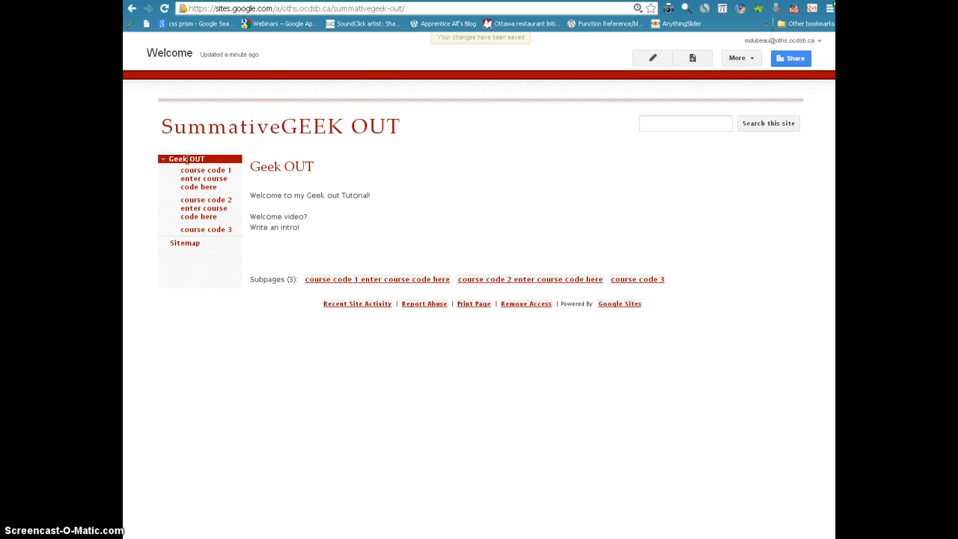
Step: Open the course code 1 page for editing and change its title to "Talk about your subject"
click(192, 172)
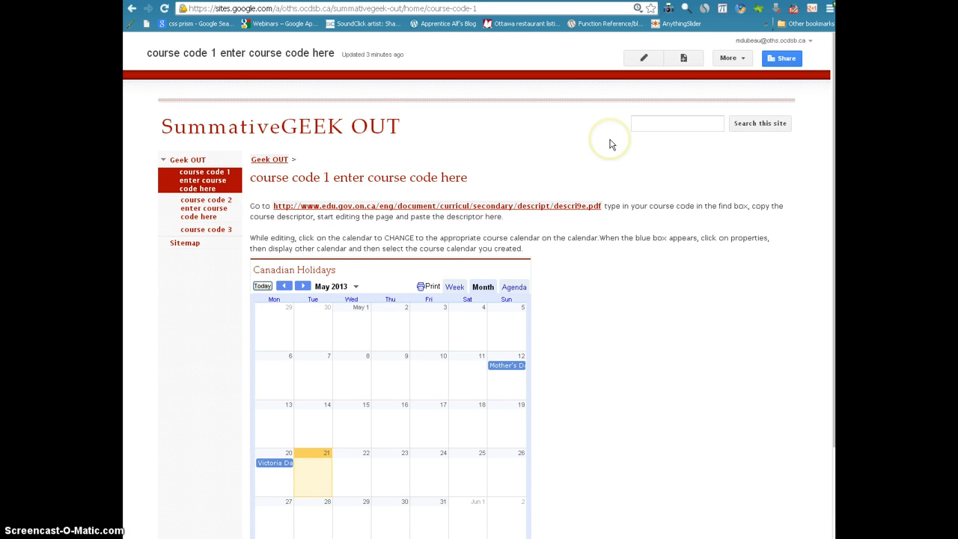
click(641, 59)
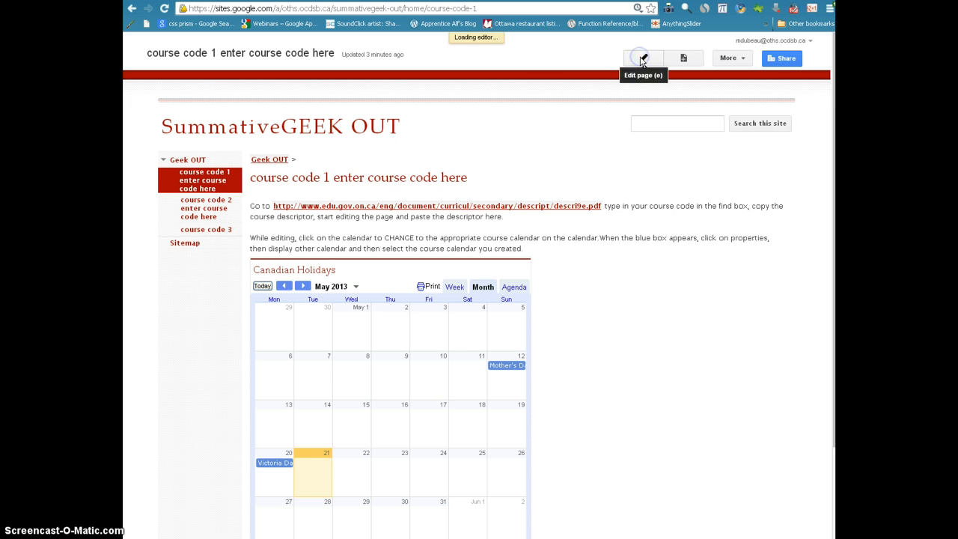
click(478, 194)
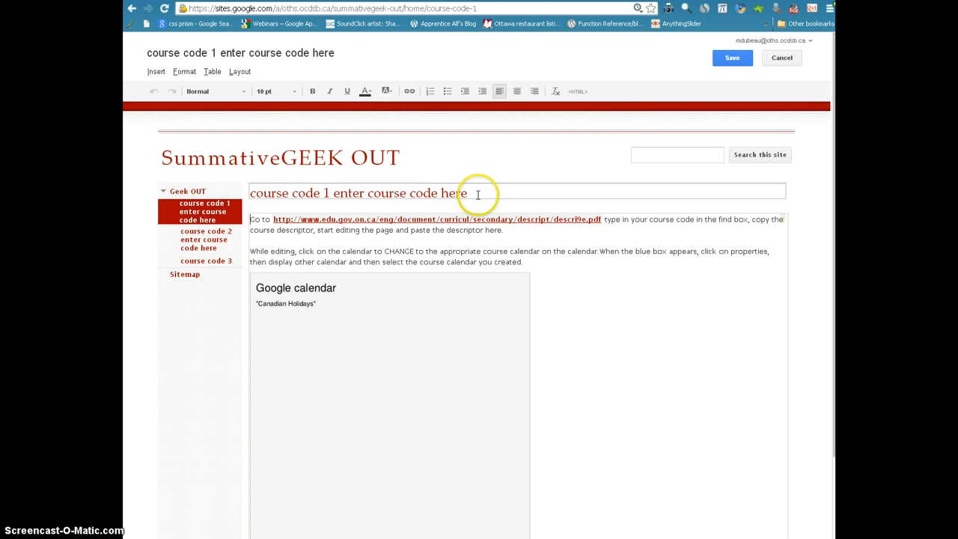
drag(477, 194, 250, 192)
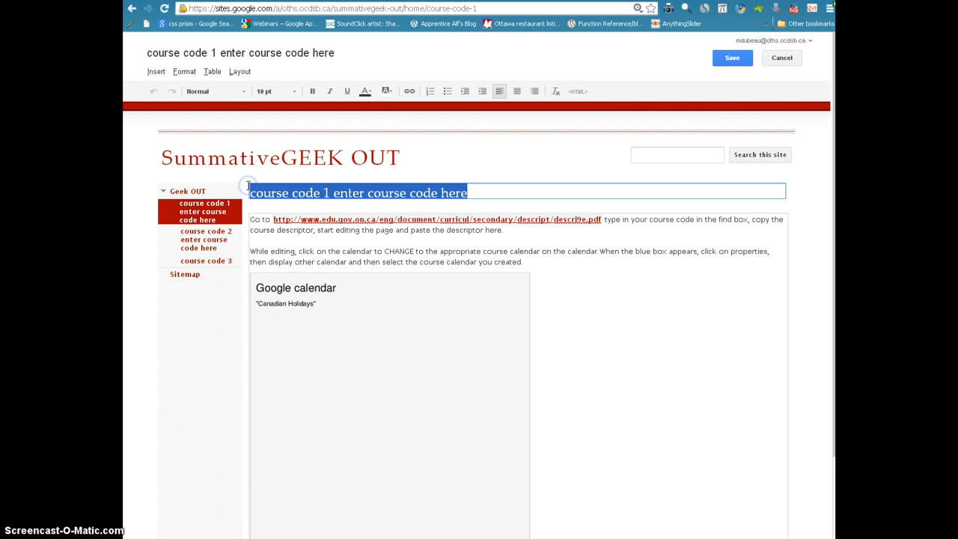
text(Talk a)
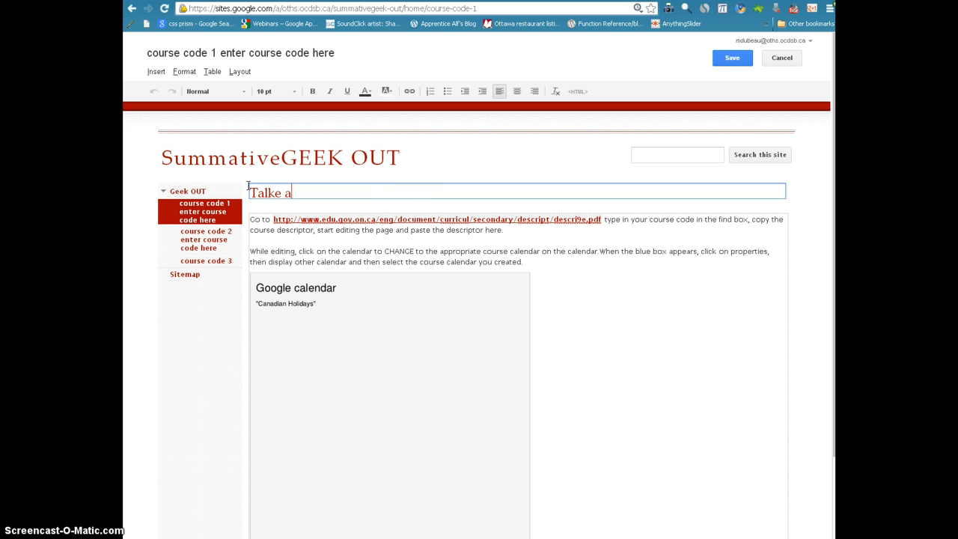
key(BackSpace)
text(about why you selec)
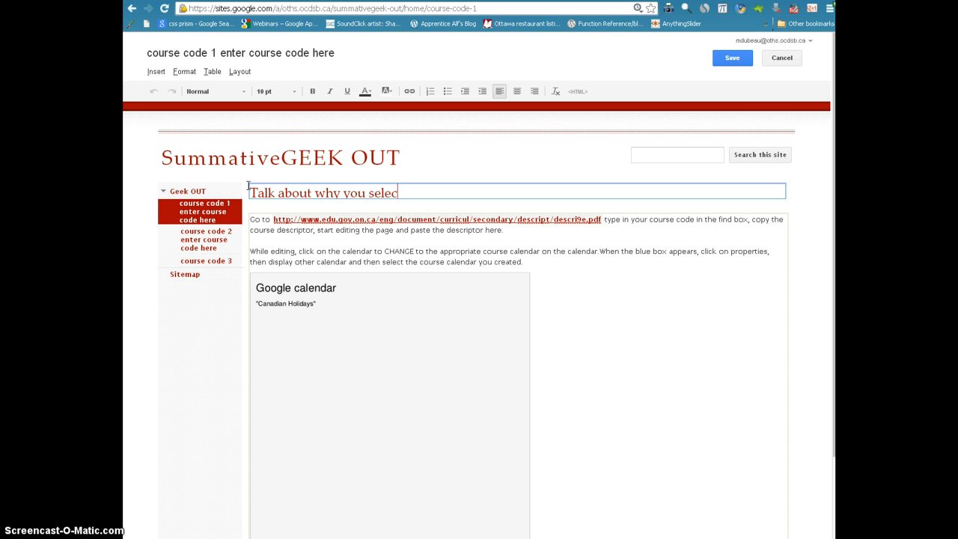
key(BackSpace)
key(BackSpace)
key(BackSpace)
key(BackSpace)
key(BackSpace)
key(BackSpace)
key(BackSpace)
key(BackSpace)
key(BackSpace)
key(BackSpace)
key(BackSpace)
key(BackSpace)
key(BackSpace)
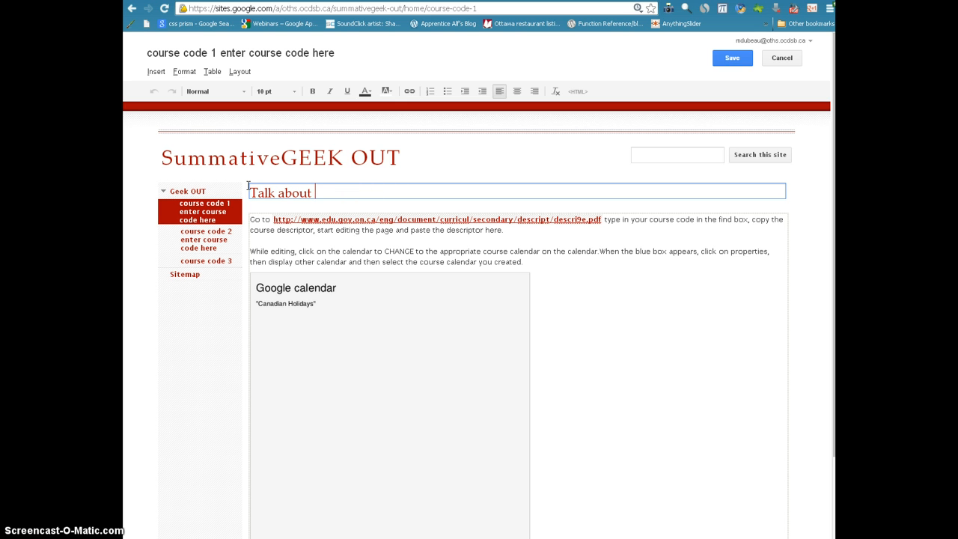
text(your subject)
Step: Remove the Google calendar gadget and all the placeholder instructions from the page body
click(458, 328)
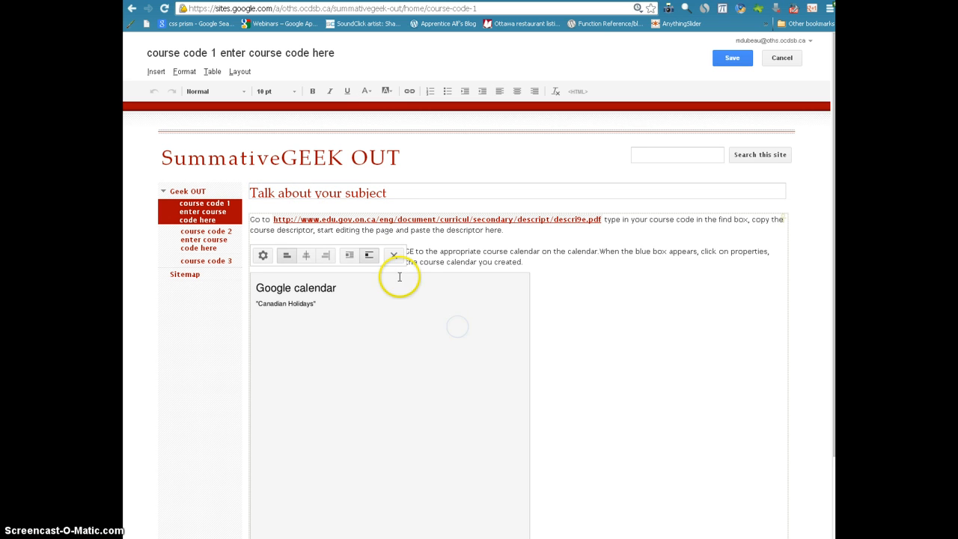
click(393, 257)
drag(441, 275, 232, 216)
key(BackSpace)
Step: Write "Why did you pick what you picked and Why!" in the page body and save the page
click(268, 238)
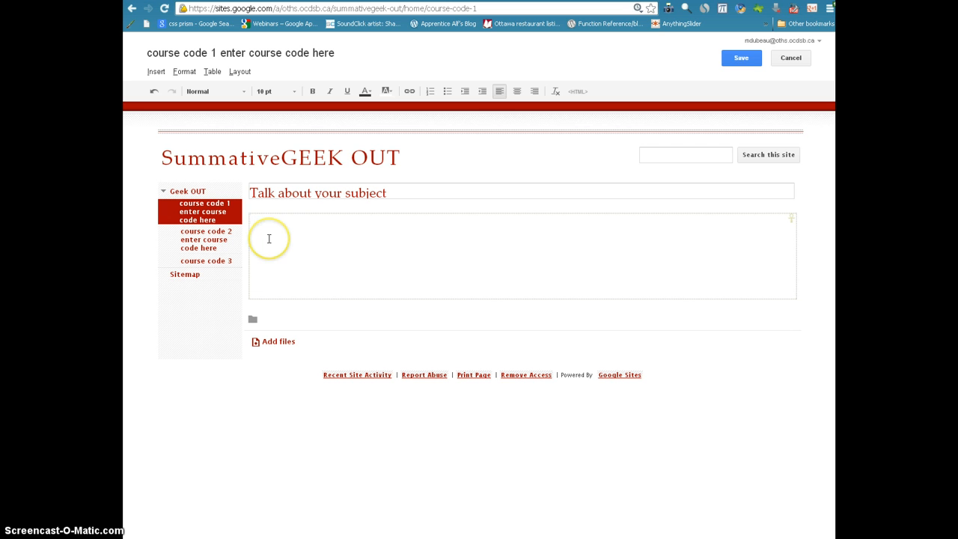
text(why did you )
text(pc)
text(ck )
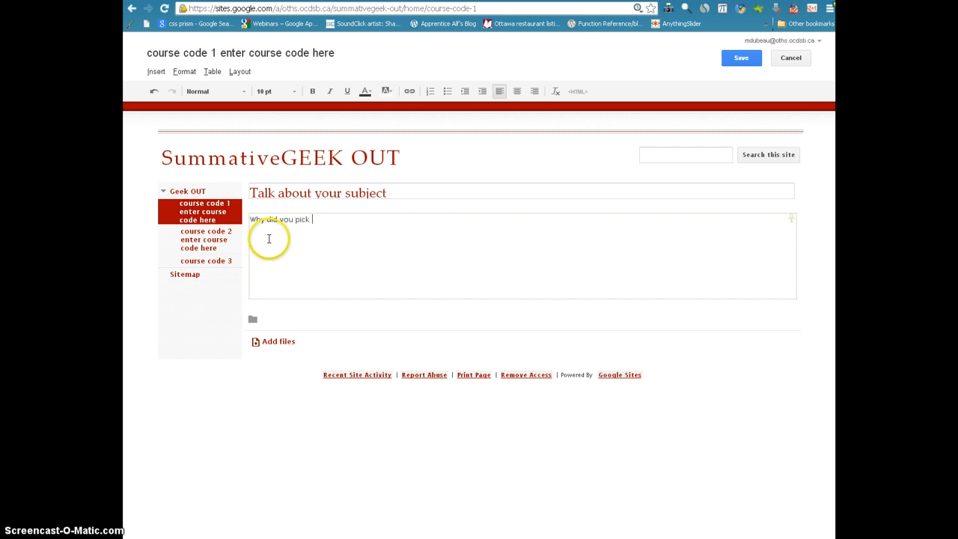
text(what you picked and Why!)
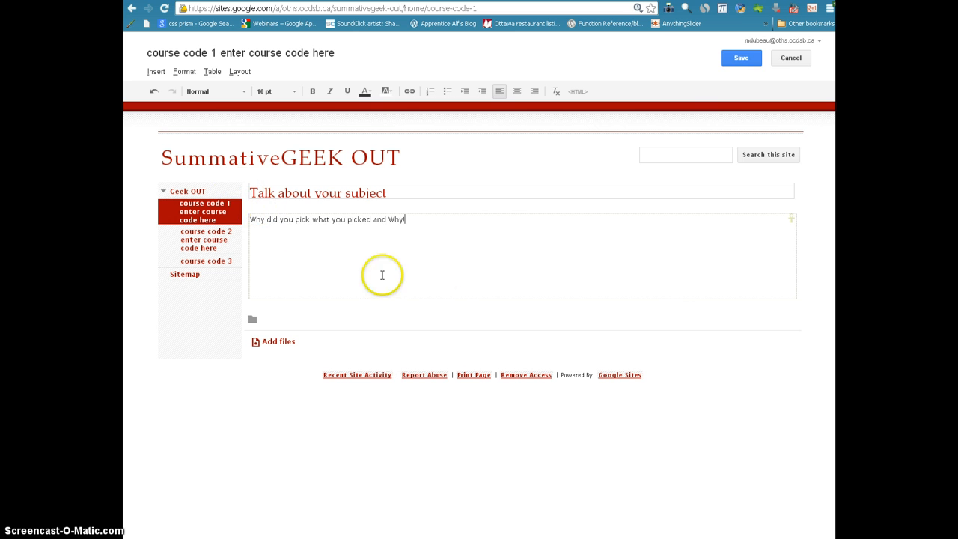
click(739, 59)
click(474, 281)
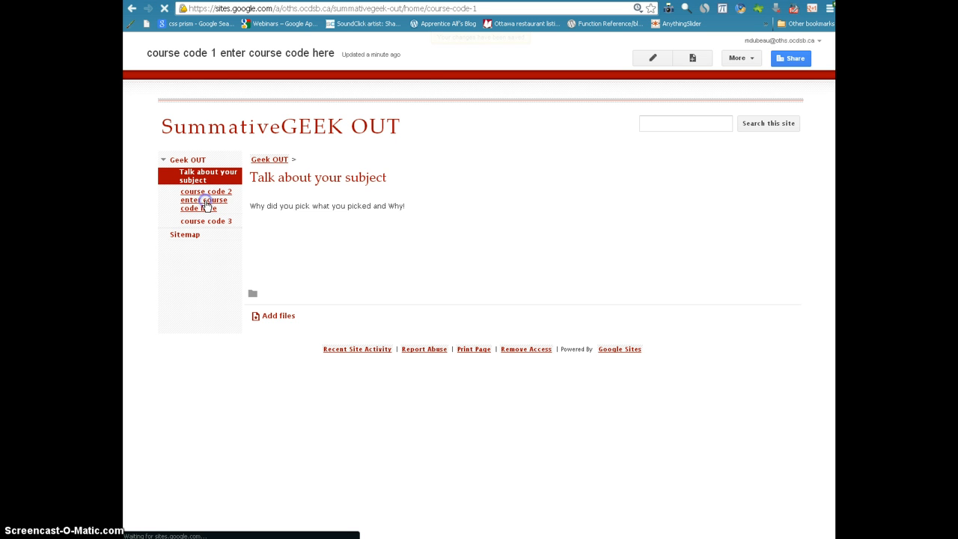
Step: Open the course code 2 page for editing and clear the Google calendar gadget and placeholder instructions from its body
click(206, 207)
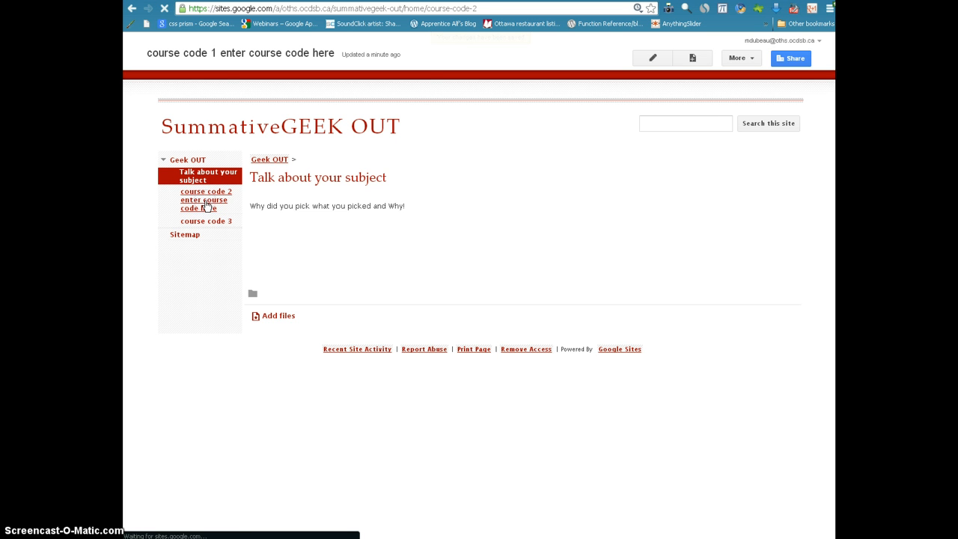
click(638, 59)
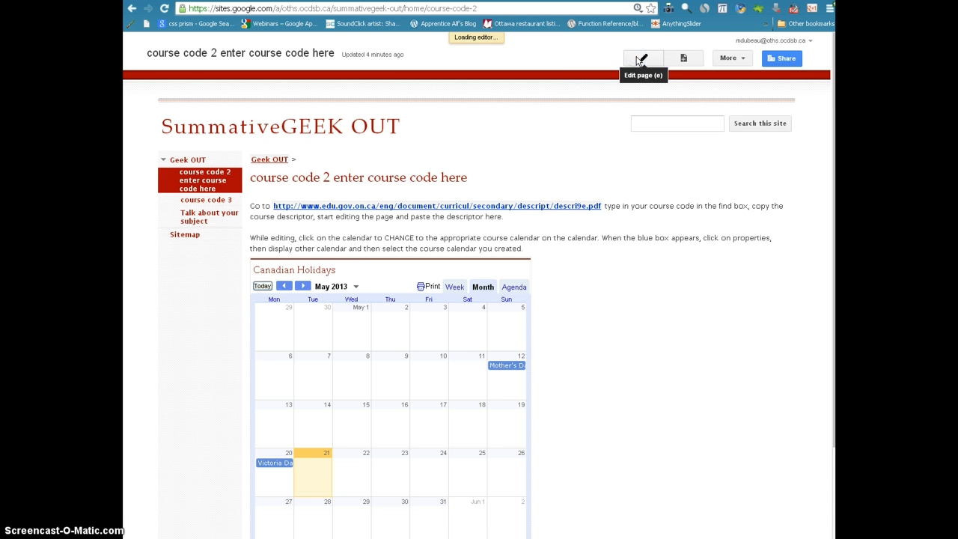
click(461, 331)
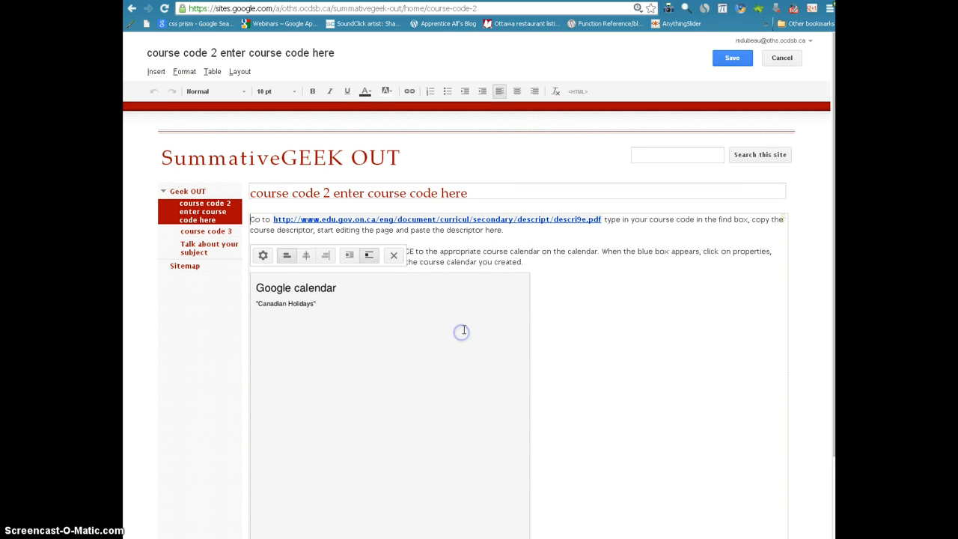
click(392, 255)
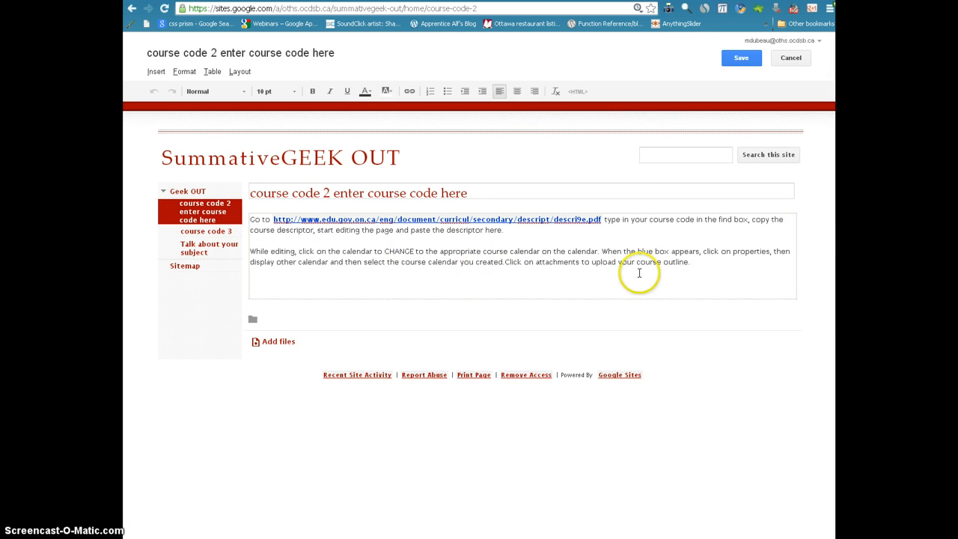
drag(690, 262, 242, 218)
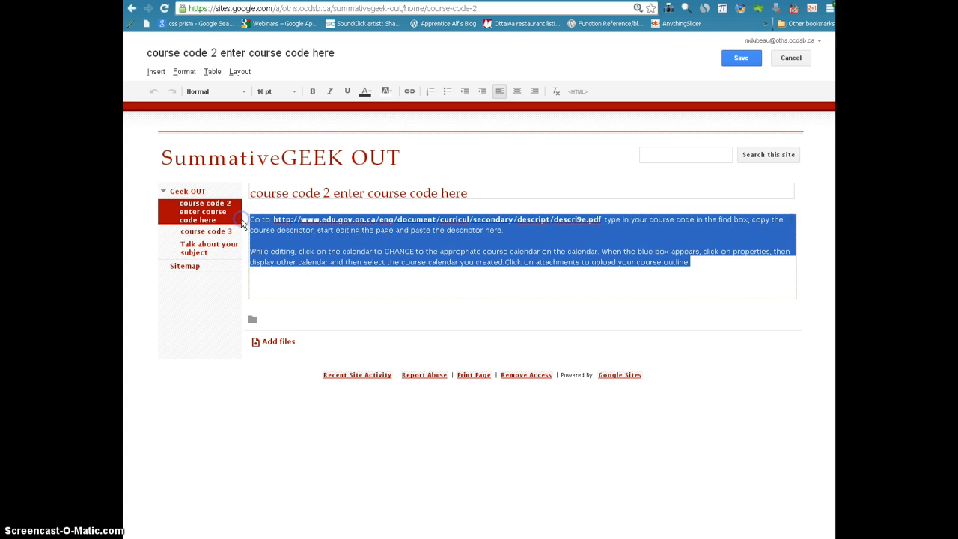
key(BackSpace)
Step: Retitle the page "Video" and write "Upload video to youtube FIRST." and "Then click INSERT -" on two lines in its body
drag(475, 188, 248, 192)
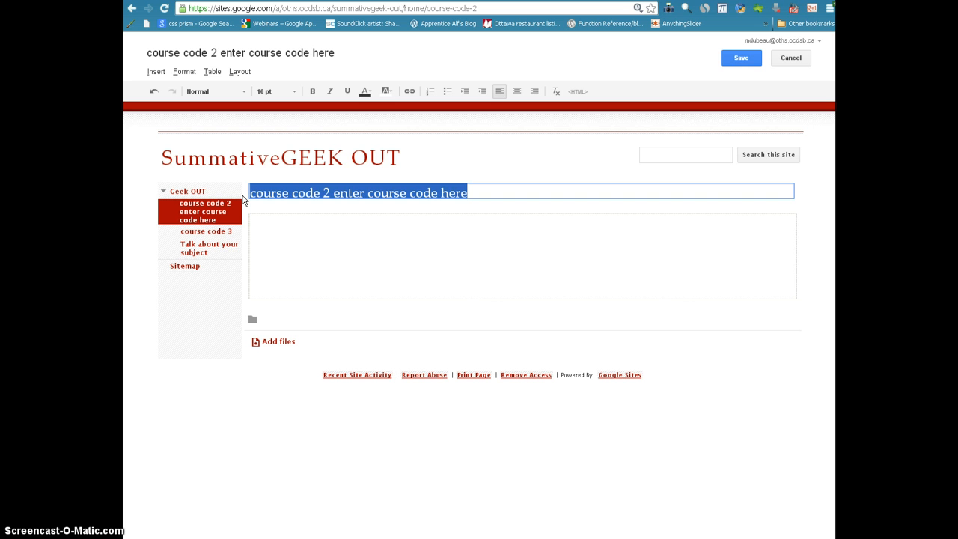
text(Video)
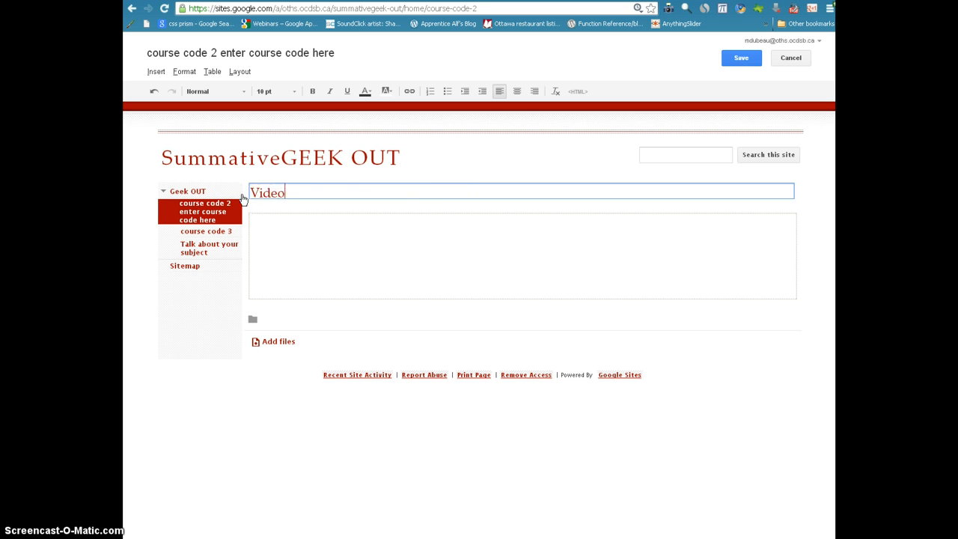
click(293, 230)
text(Uploa)
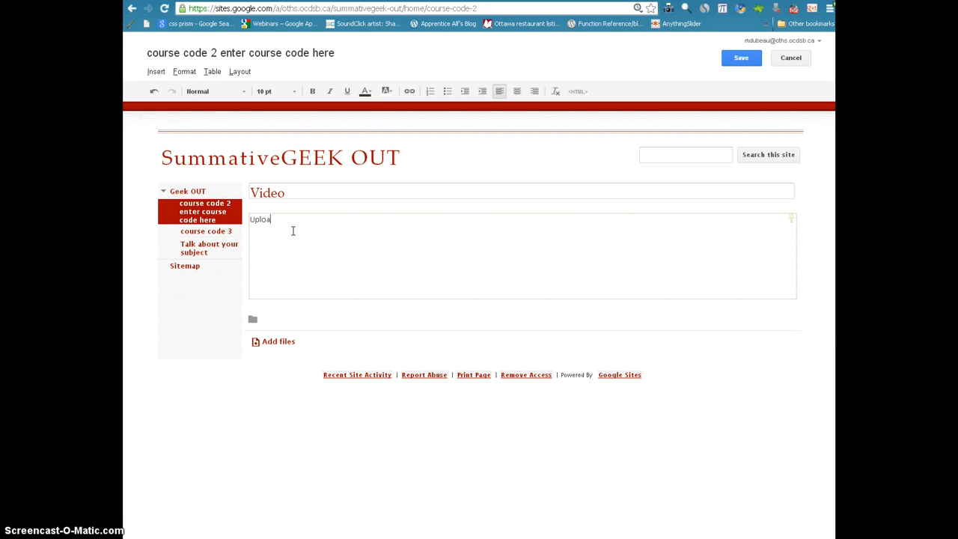
text(d video to youtube )
text(FIRS)
text(The)
text(n clic)
text(k INSER)
key(BackSpace)
text(- vid)
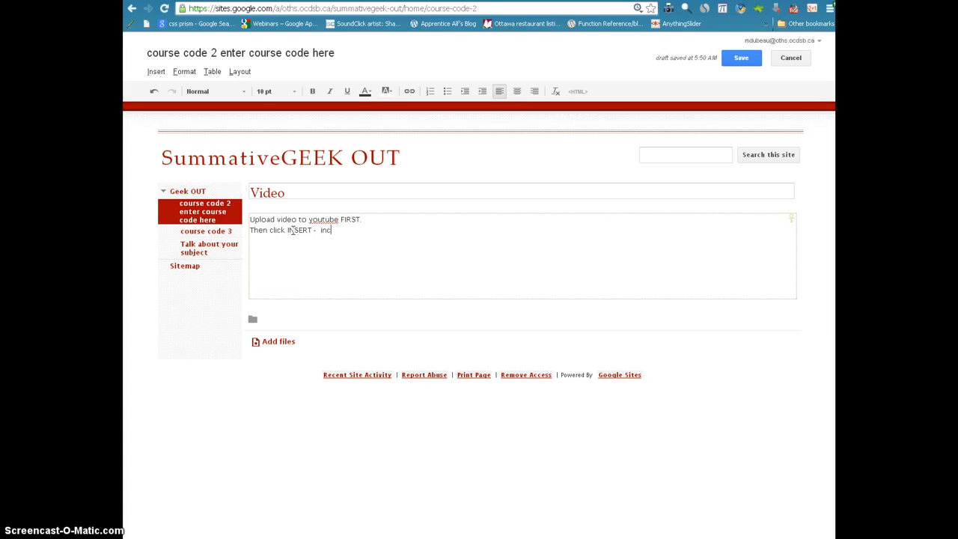
key(BackSpace)
key(BackSpace)
key(BackSpace)
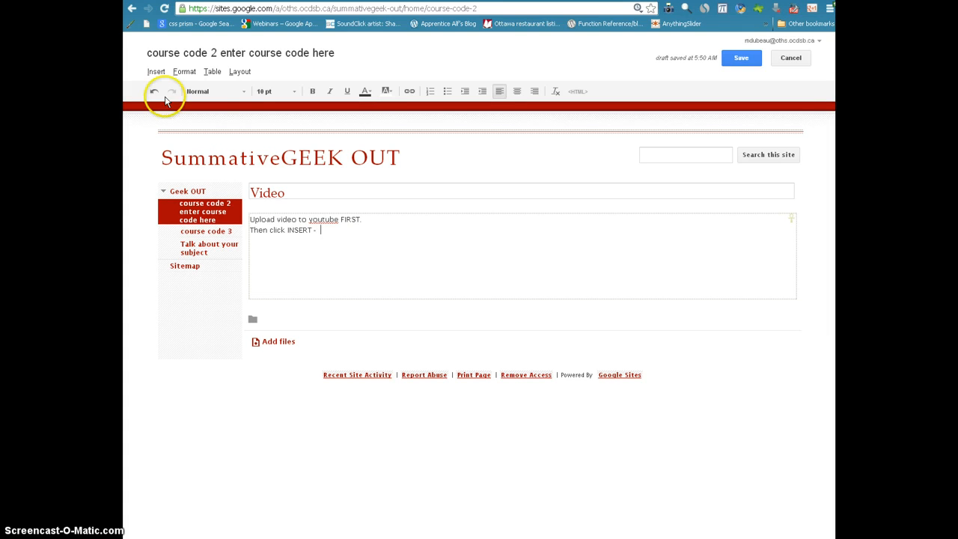
Step: Examine the options for inserting a YouTube video into the page, without inserting one
click(153, 71)
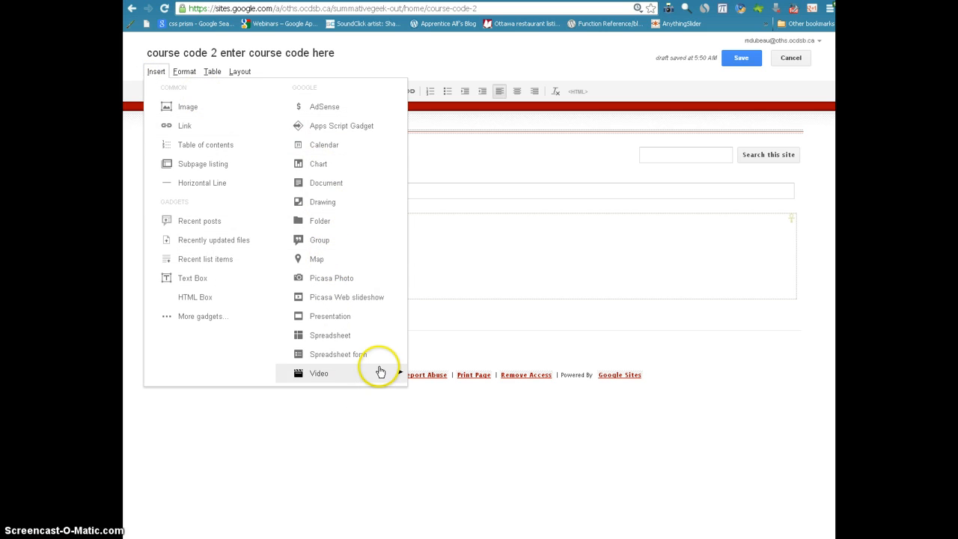
mouse_move(374, 374)
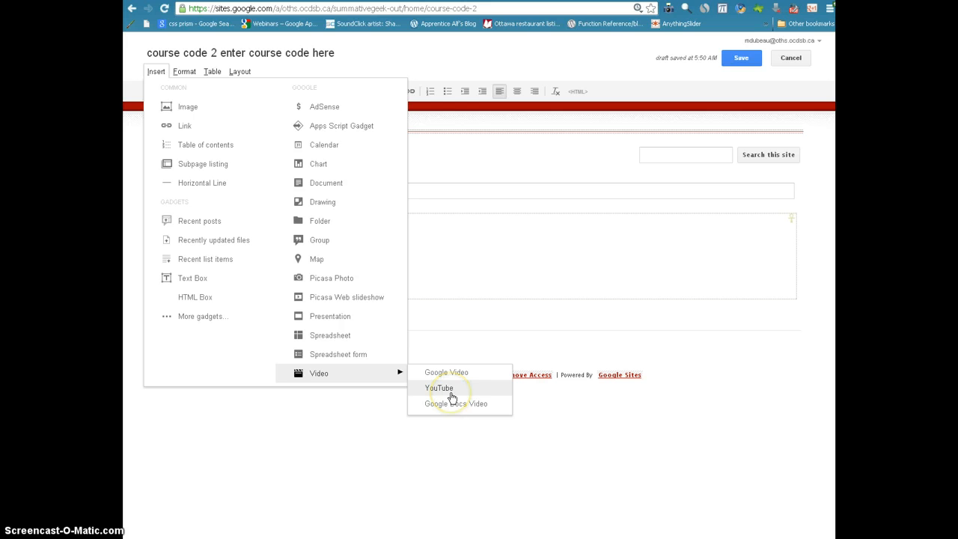
click(441, 389)
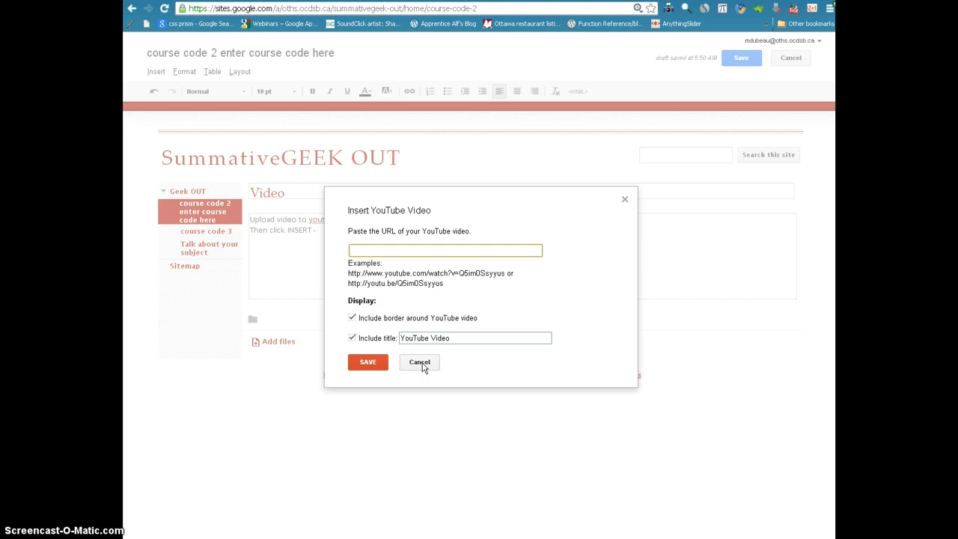
click(420, 363)
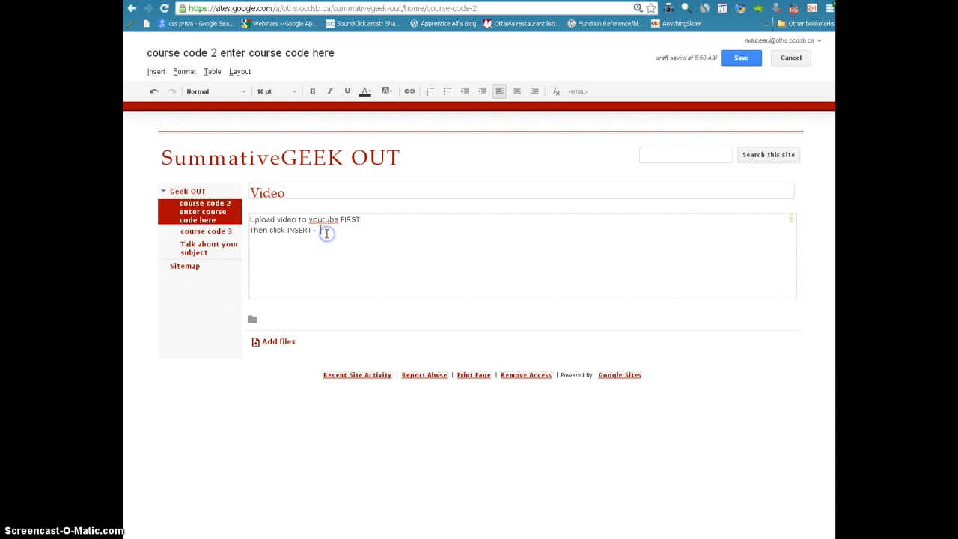
Step: Complete the second line of the page body with "past video." and save the page
text(post video.)
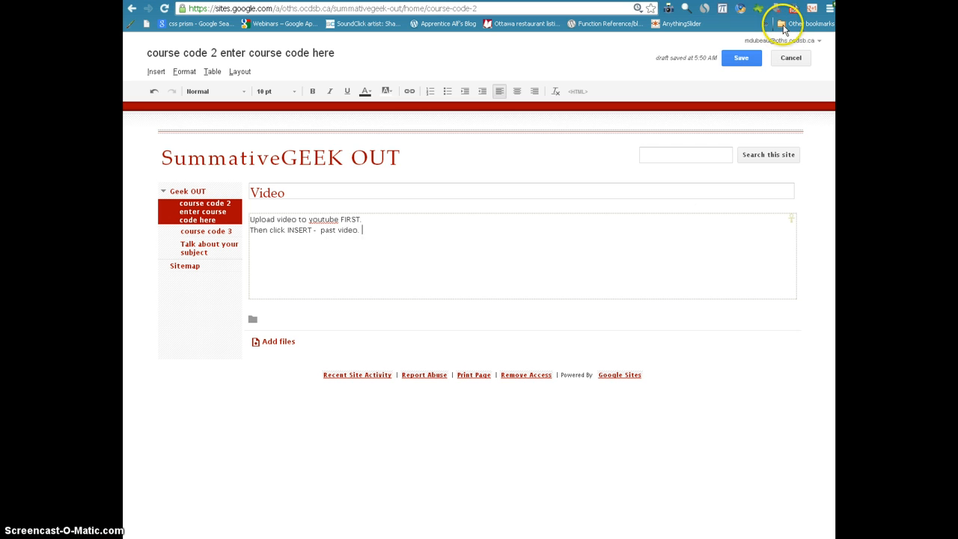
click(739, 59)
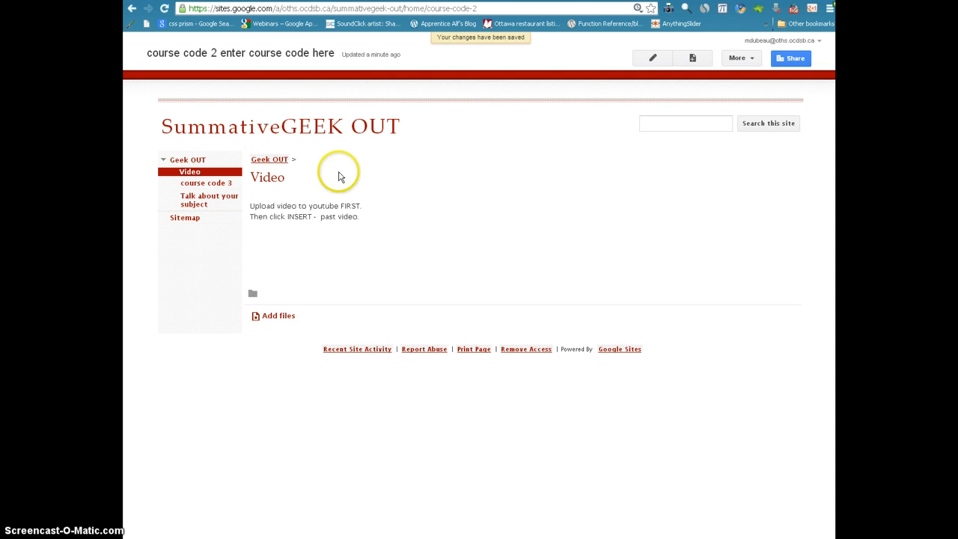
Step: View the "Talk about your subject" page and open the course code 3 page for editing
click(199, 204)
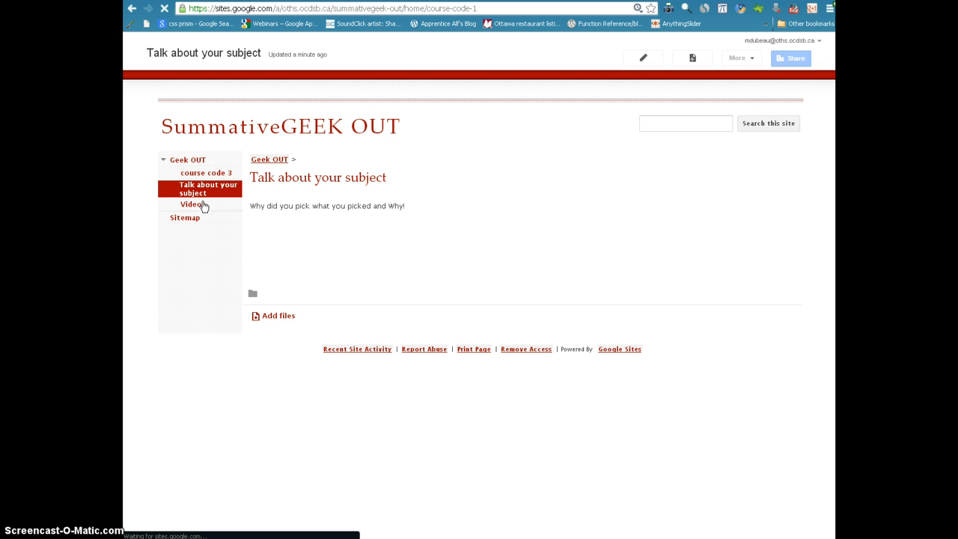
click(419, 233)
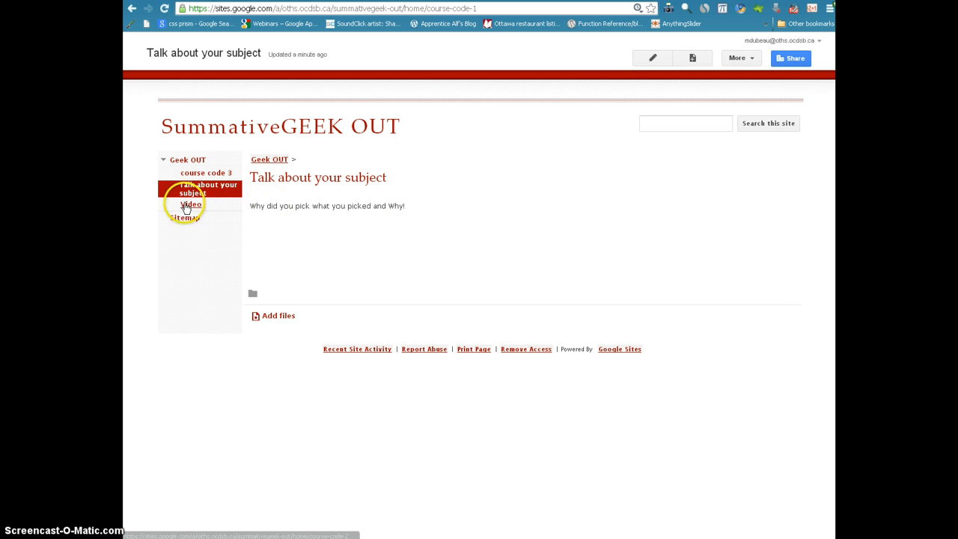
click(198, 175)
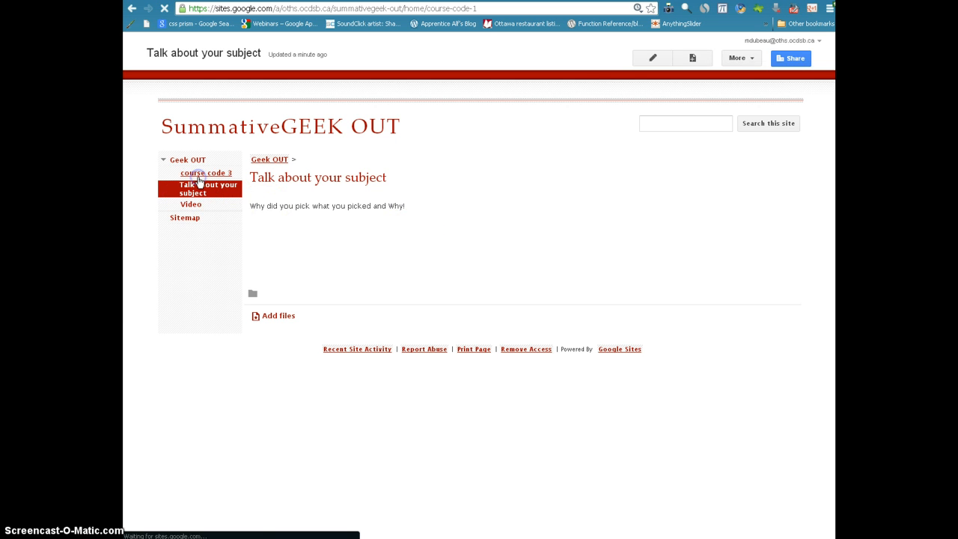
click(636, 62)
Step: Remove the Google calendar gadget and all placeholder instructions from the body of the course code 3 page
click(426, 332)
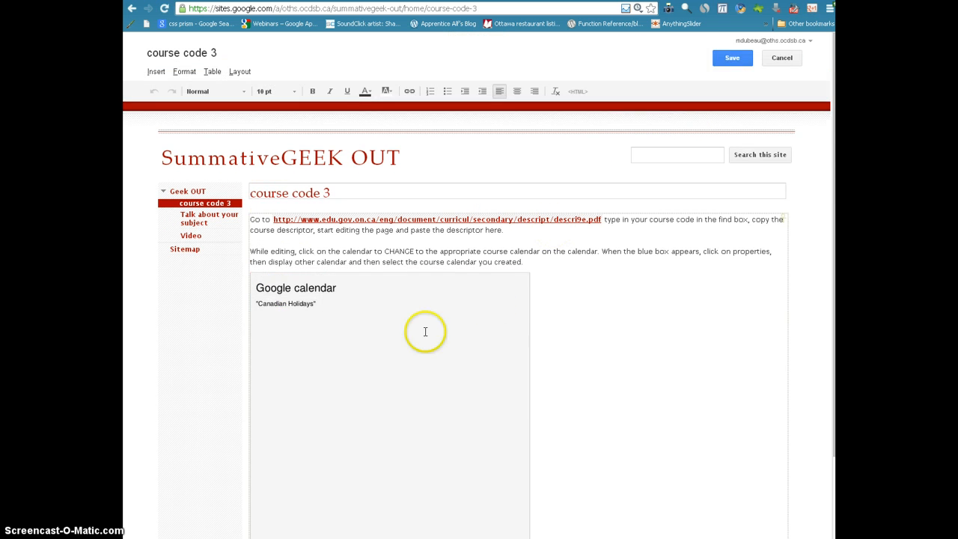
click(394, 257)
click(450, 281)
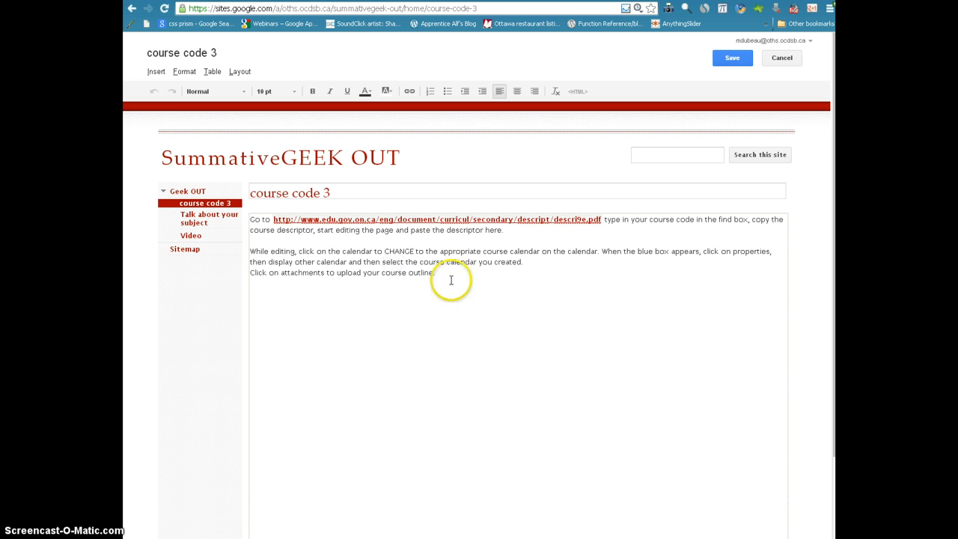
drag(249, 221, 333, 268)
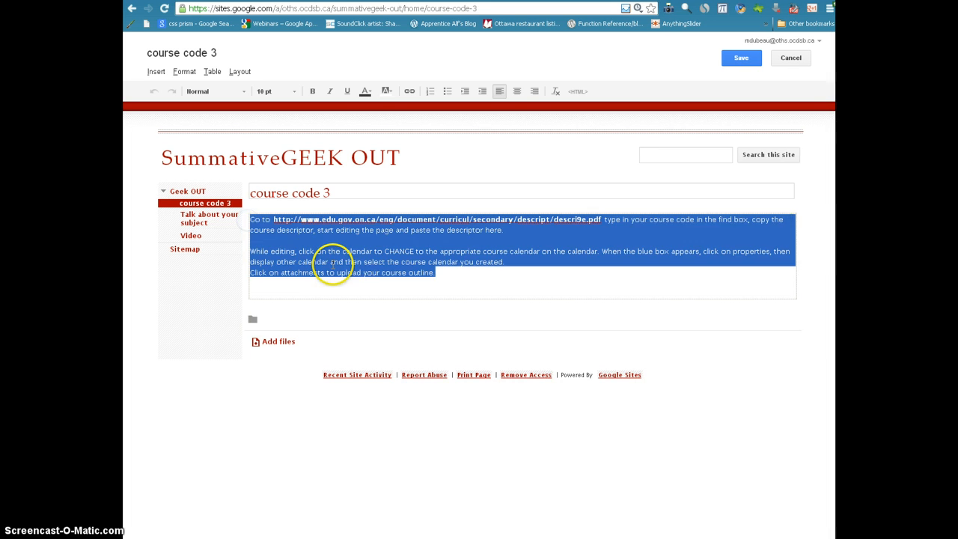
key(Delete)
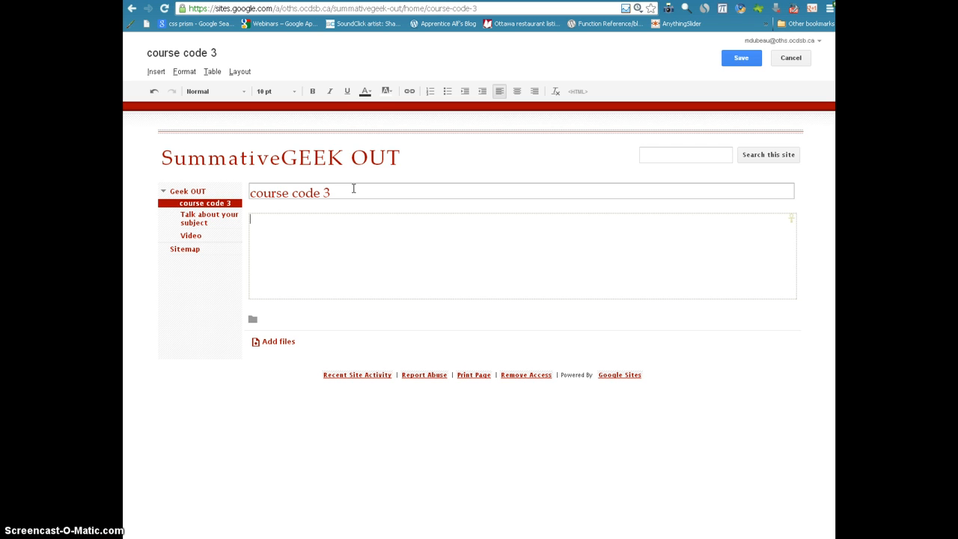
Step: Retitle the course code 3 page "Reflection on your Activity"
click(295, 189)
triple_click(250, 190)
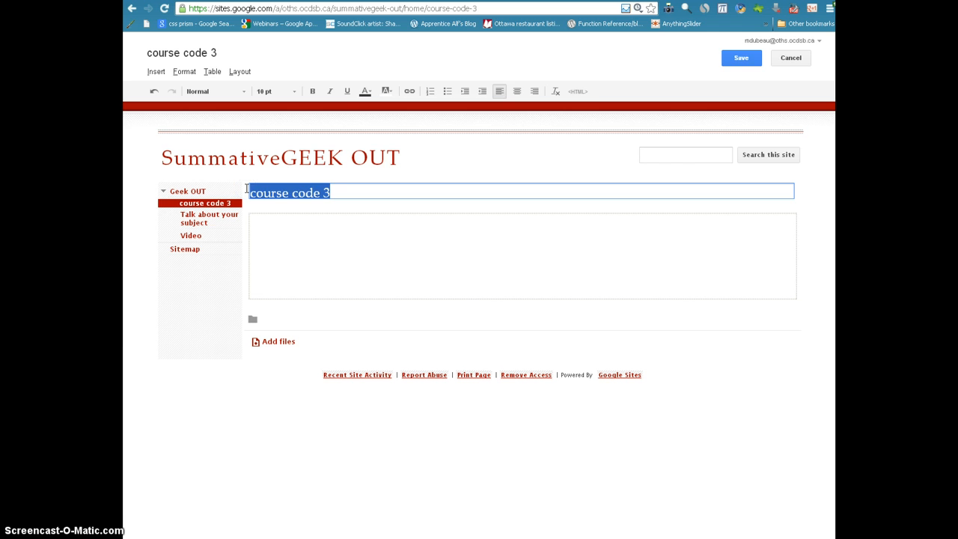
text(Reflectio)
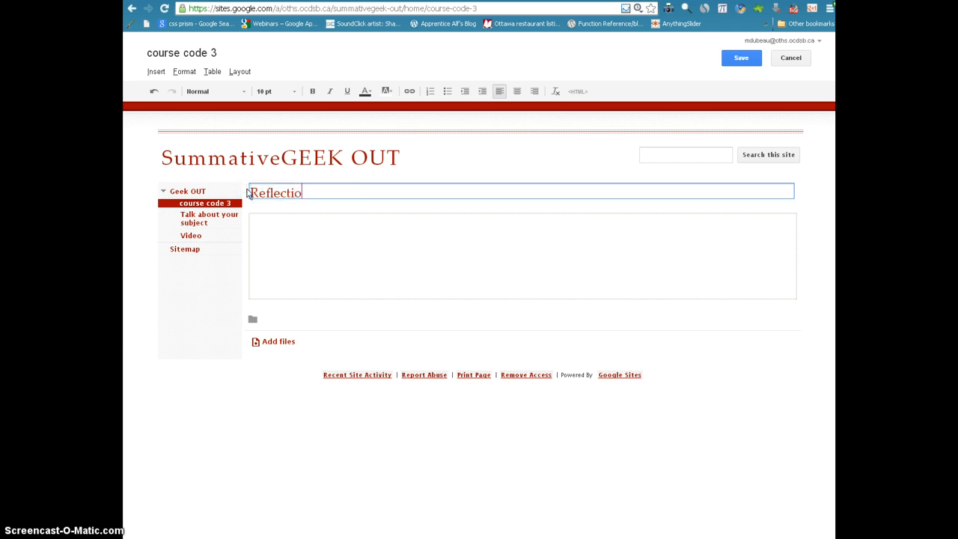
text(n on your Activity)
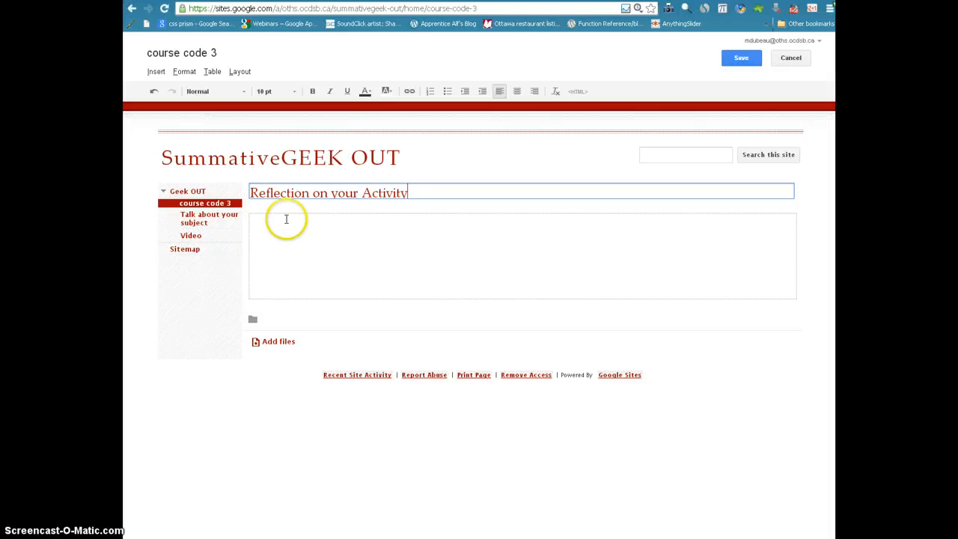
Step: Write "Explain what you learnt and how you believe other students could use this tool/technology." in the page body and save the page
click(279, 223)
text(Expl)
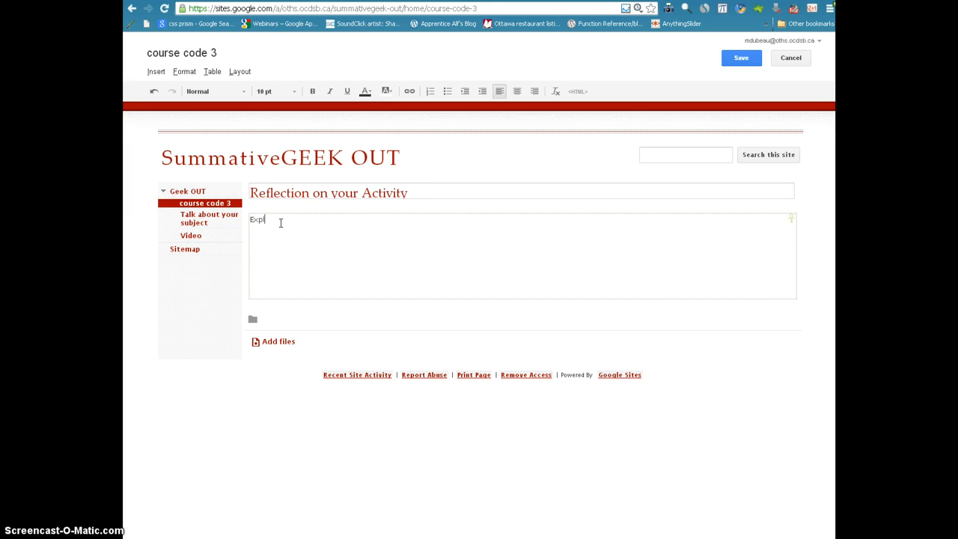
text(ain what you learnt and how you beli)
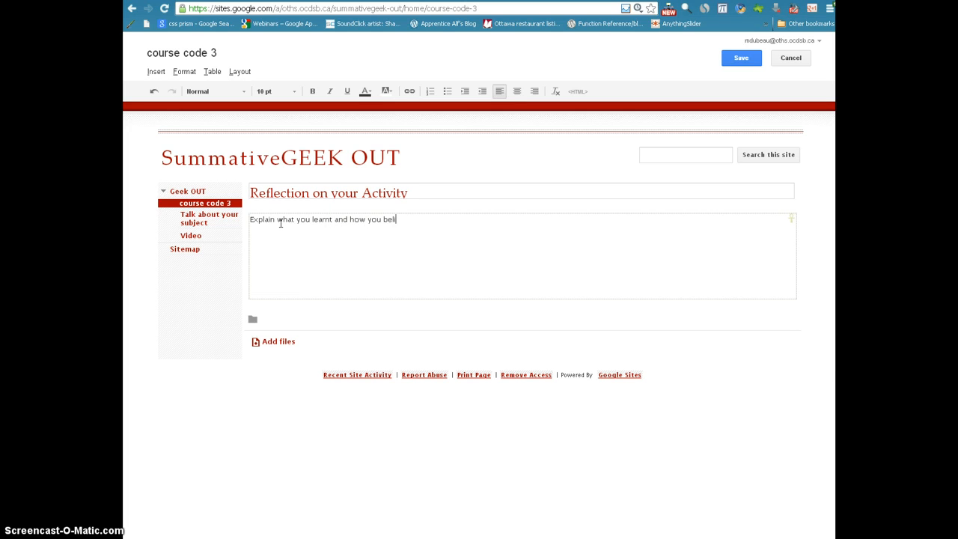
text(eve other studen)
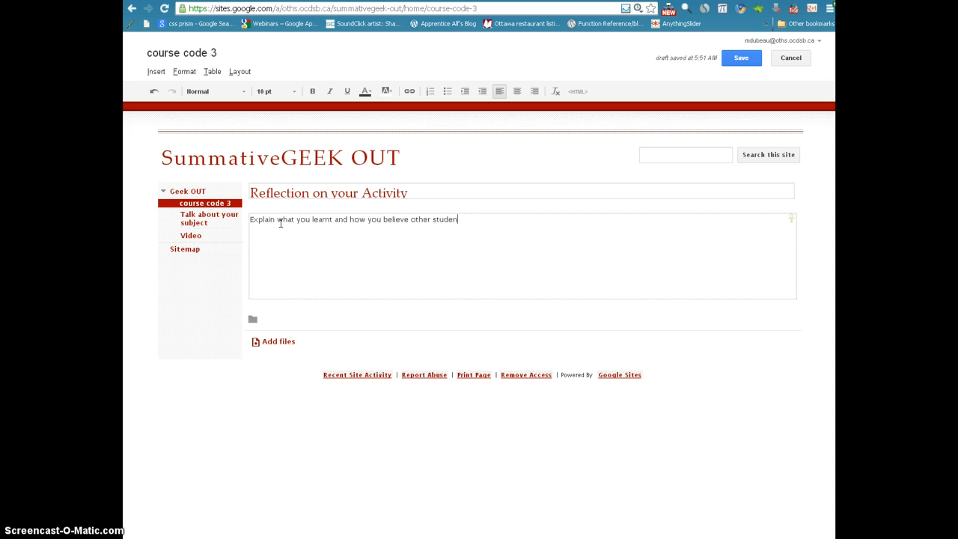
text(ts could use this)
text(tool/technology.)
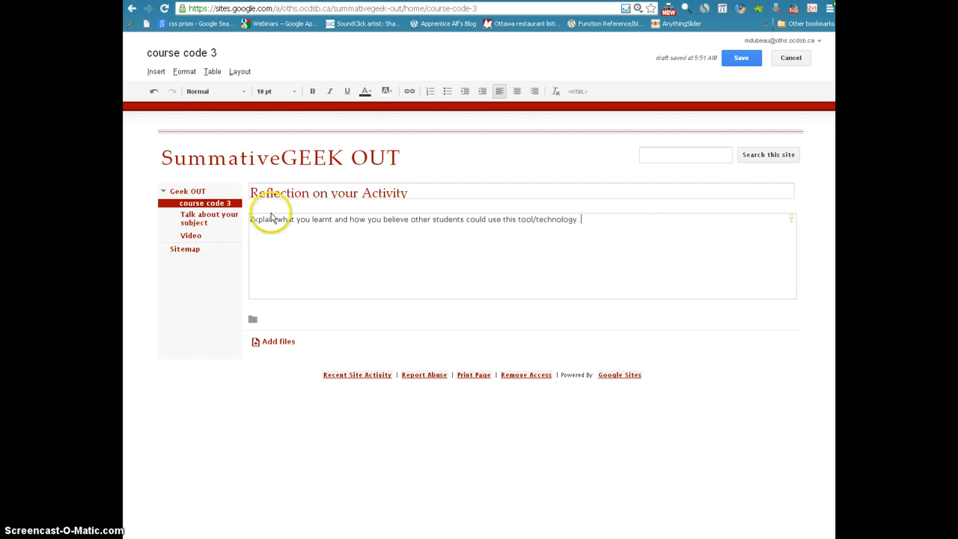
click(742, 60)
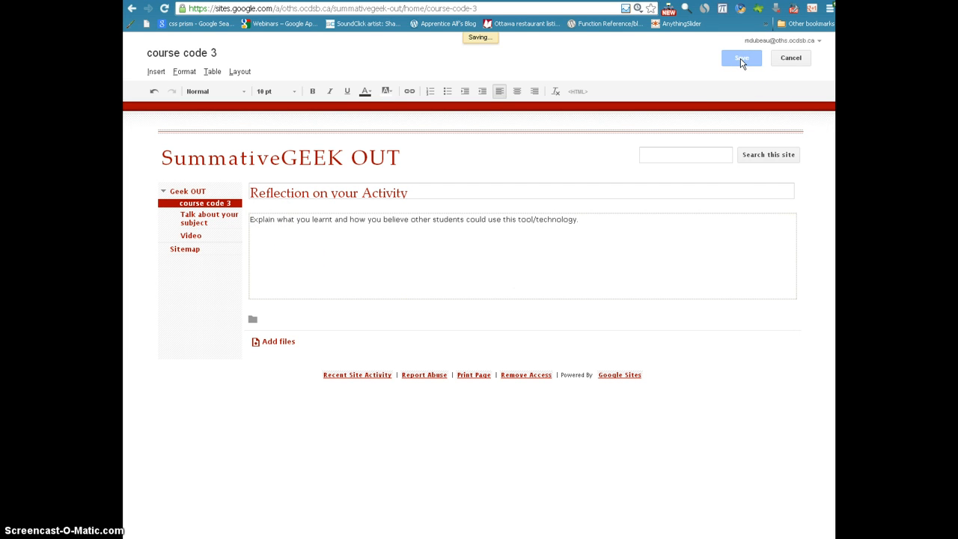